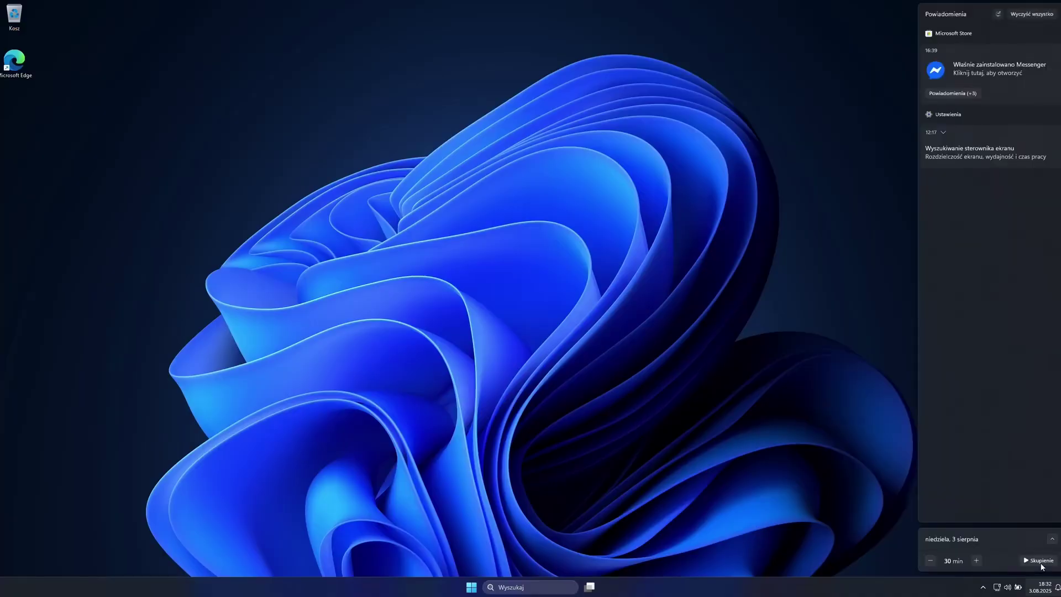
# Close the notification panel, browse the All apps list, and open Teams from the tray overflow.
pyautogui.click(648, 331)
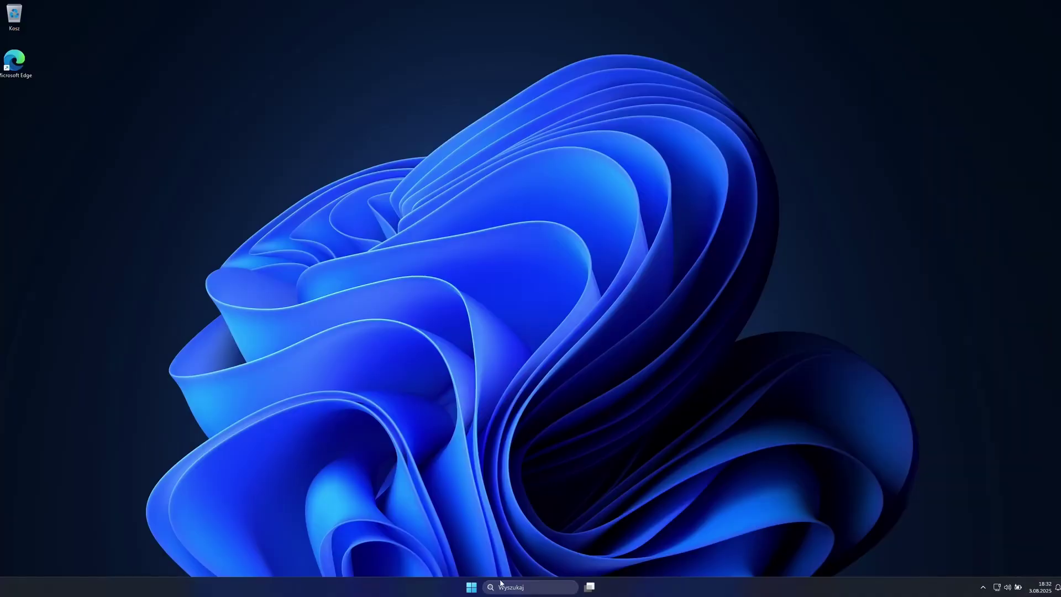
pyautogui.click(472, 588)
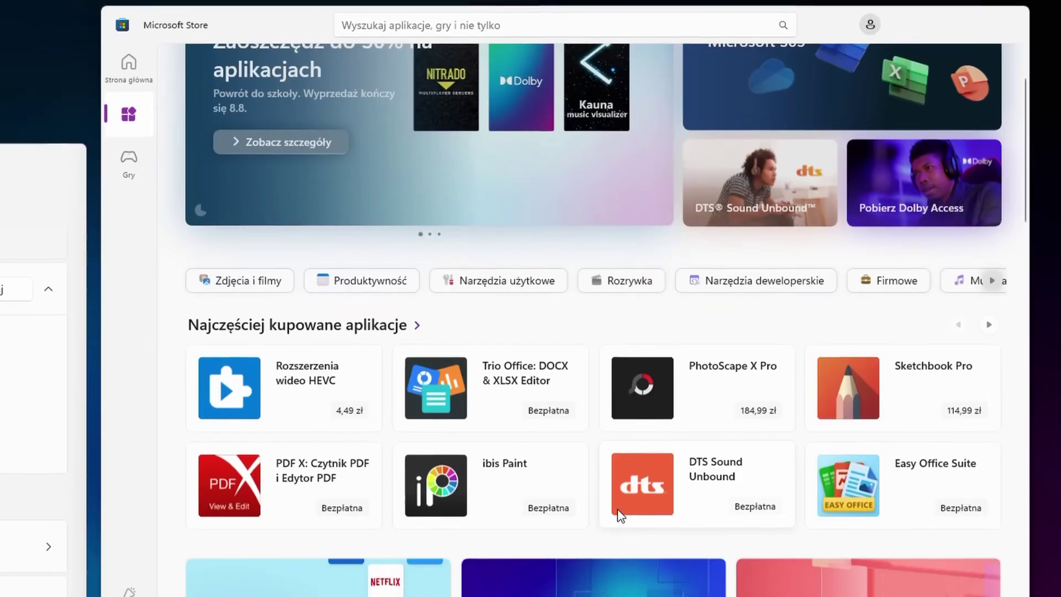
pyautogui.scroll(-3, 619, 503)
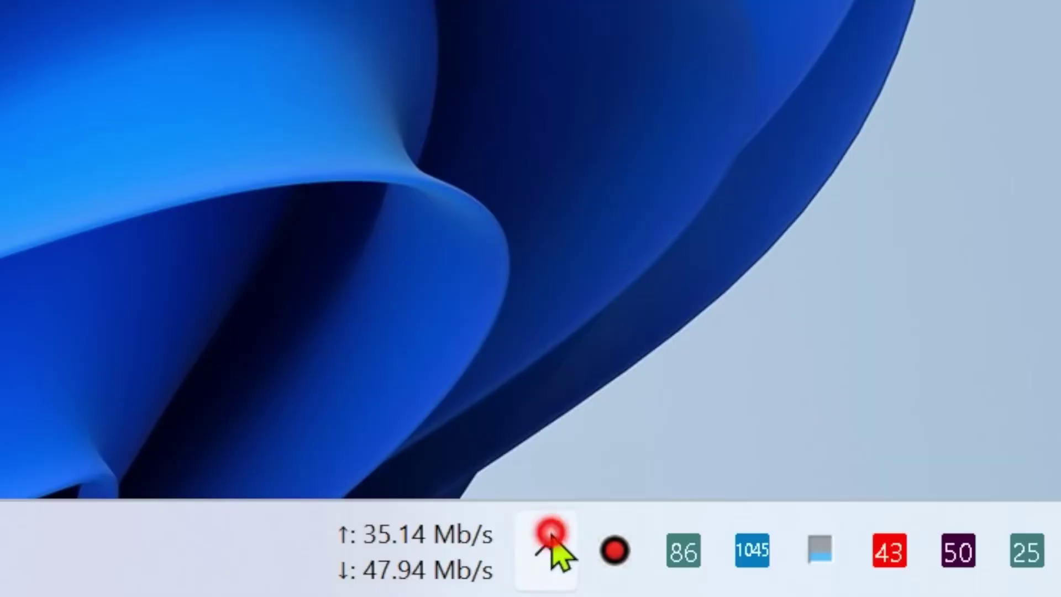
pyautogui.click(551, 535)
pyautogui.click(382, 258)
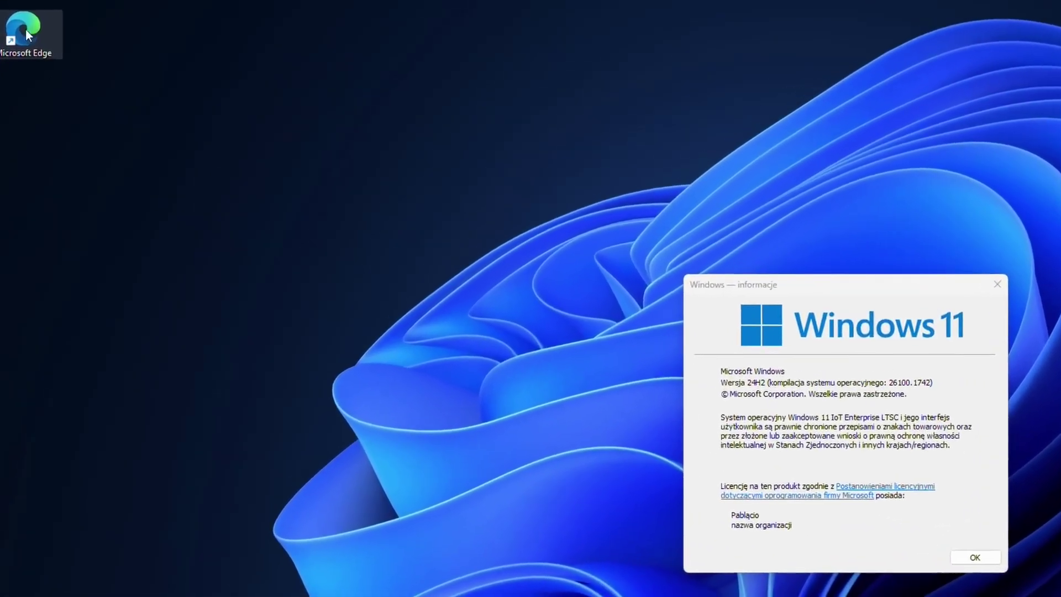
# Launch Edge from the desktop icon and scroll through its MSN news feed.
pyautogui.doubleClick(31, 34)
pyautogui.scroll(-7, 547, 387)
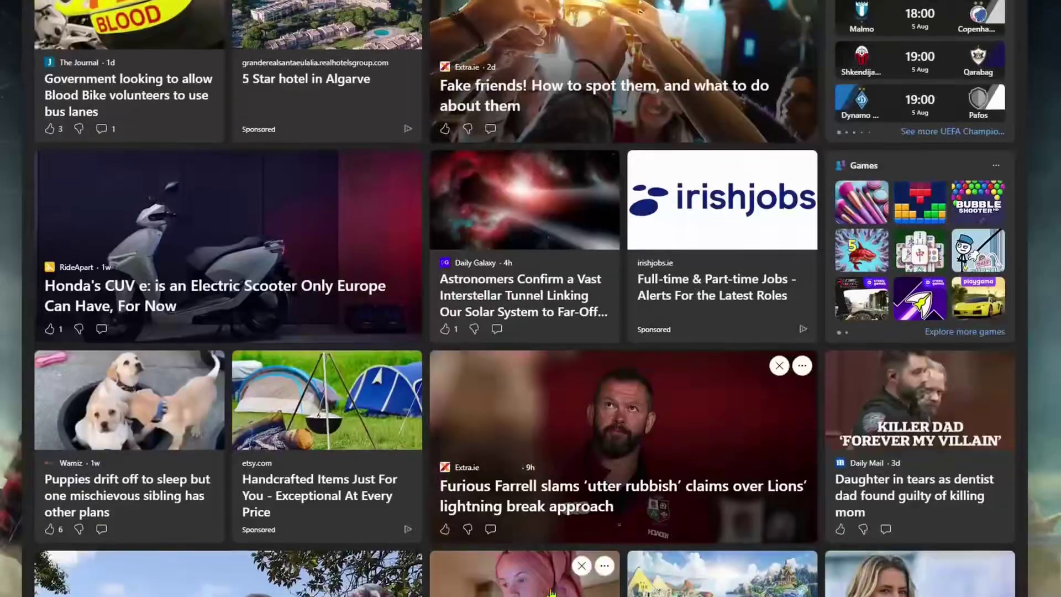
pyautogui.scroll(-20, 547, 592)
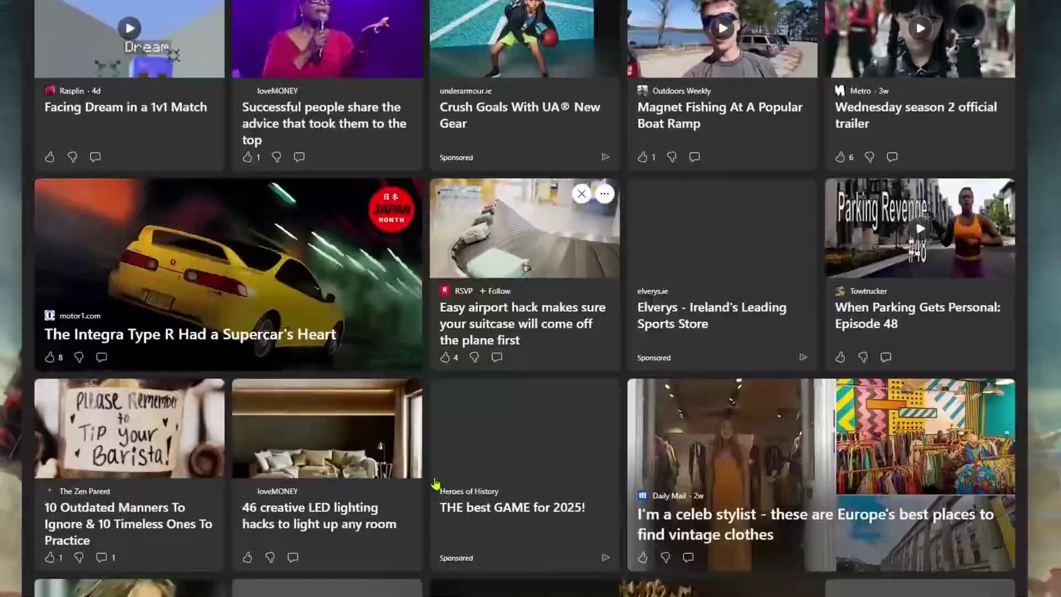
pyautogui.scroll(-15, 435, 482)
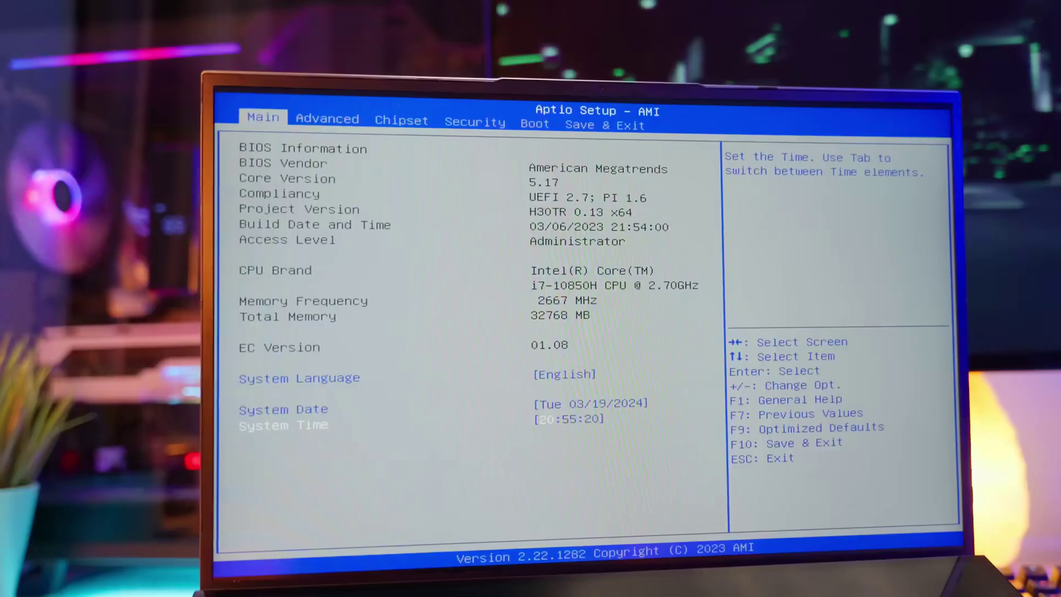
# Go from the Main tab to the Advanced tab and browse its CPU, ACPI, USB and NVMe items.
pyautogui.press('Up')
pyautogui.press('Up')
pyautogui.press('Down')
pyautogui.press('Down')
pyautogui.press('Right')
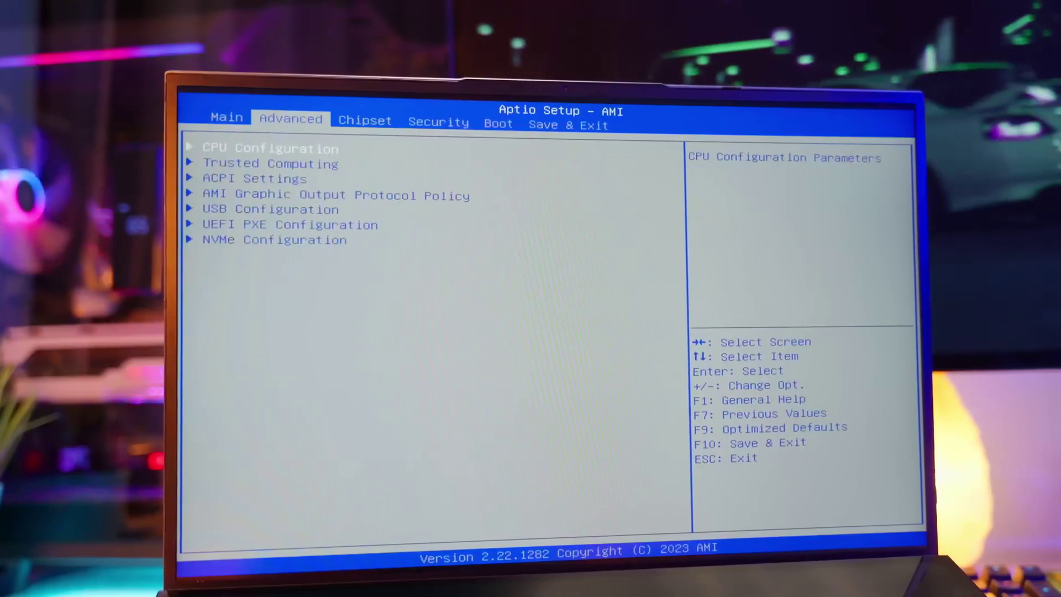
pyautogui.press('Down')
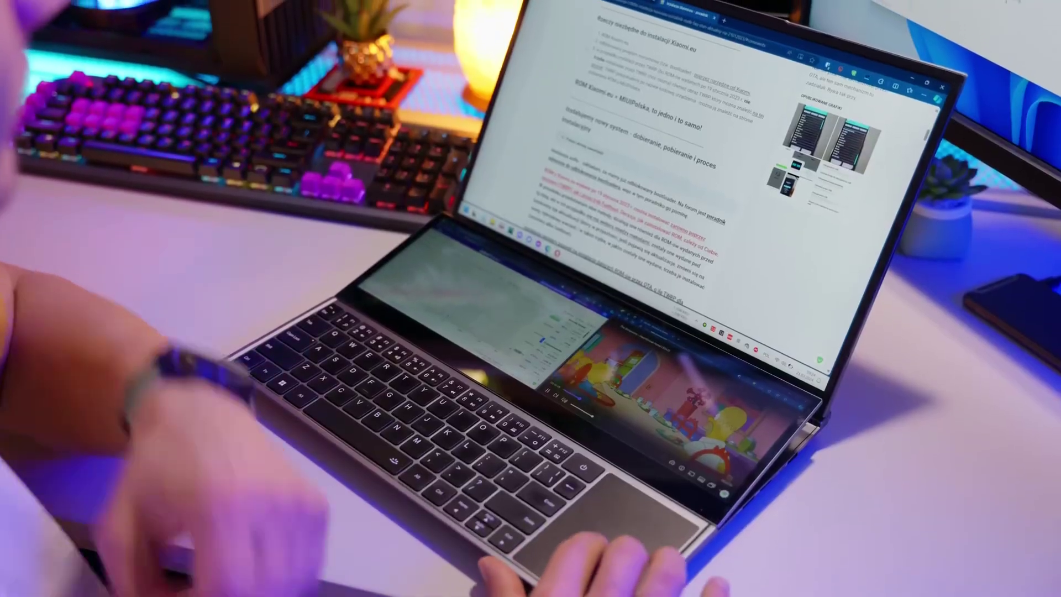
pyautogui.scroll(5, 635, 166)
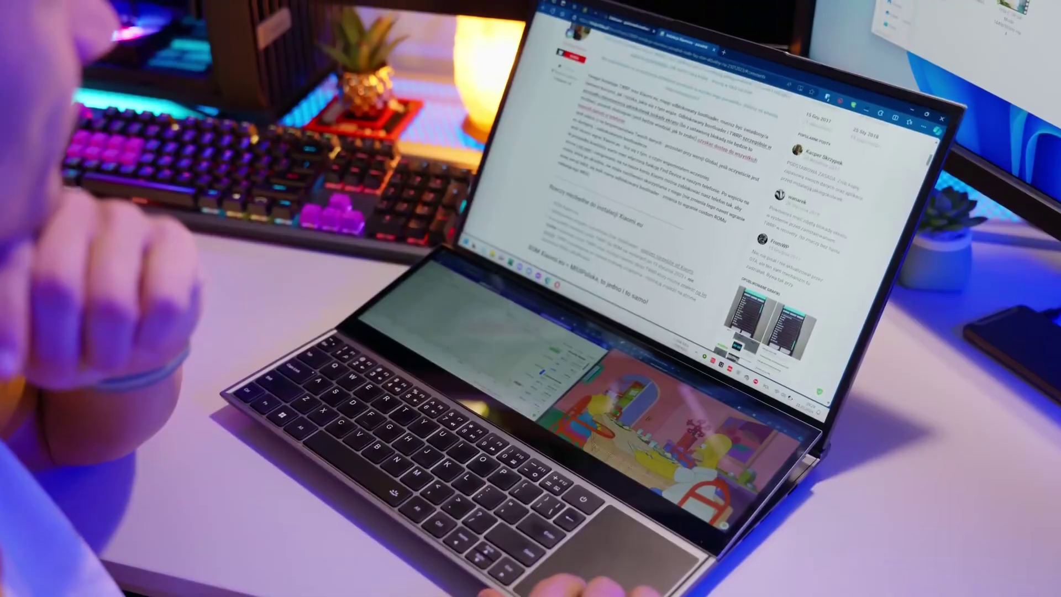
pyautogui.scroll(-5, 635, 193)
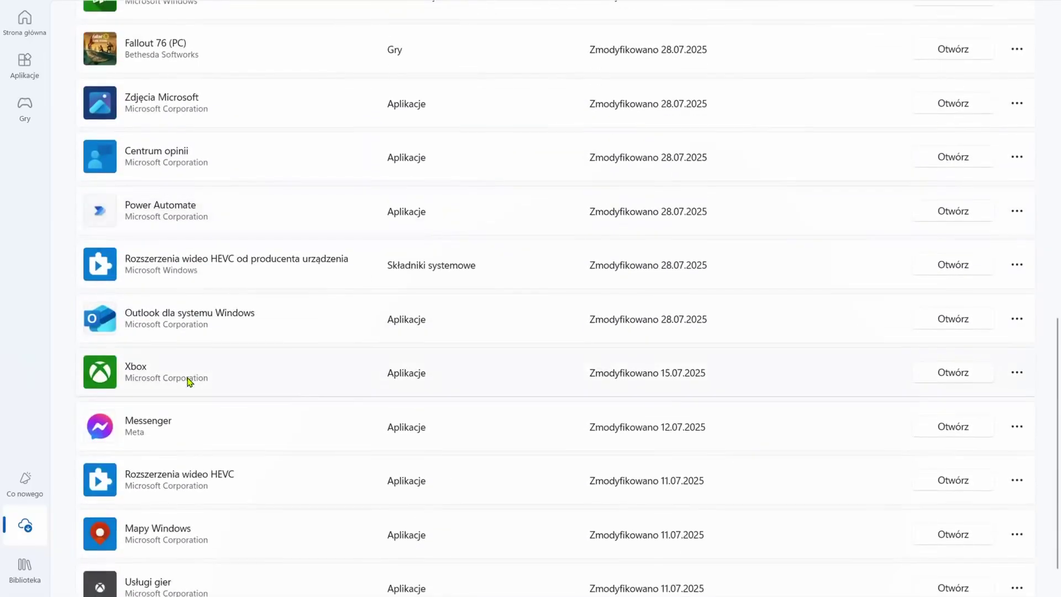
# Run wsreset -i in the admin PowerShell window to reset and reinstall Microsoft Store.
pyautogui.scroll(7, 369, 403)
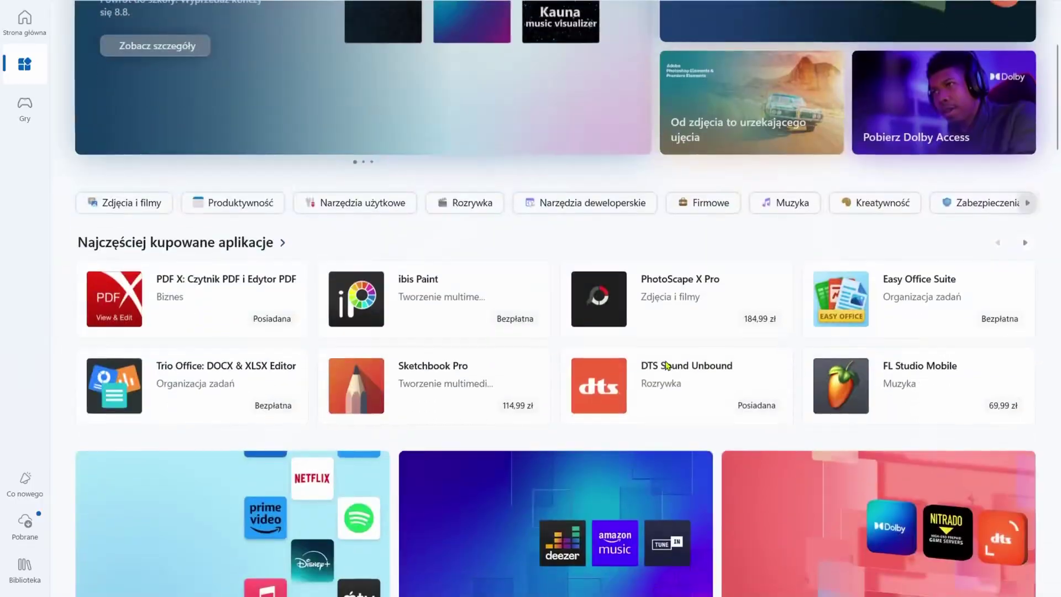
pyautogui.scroll(-5, 641, 391)
pyautogui.scroll(-6, 643, 392)
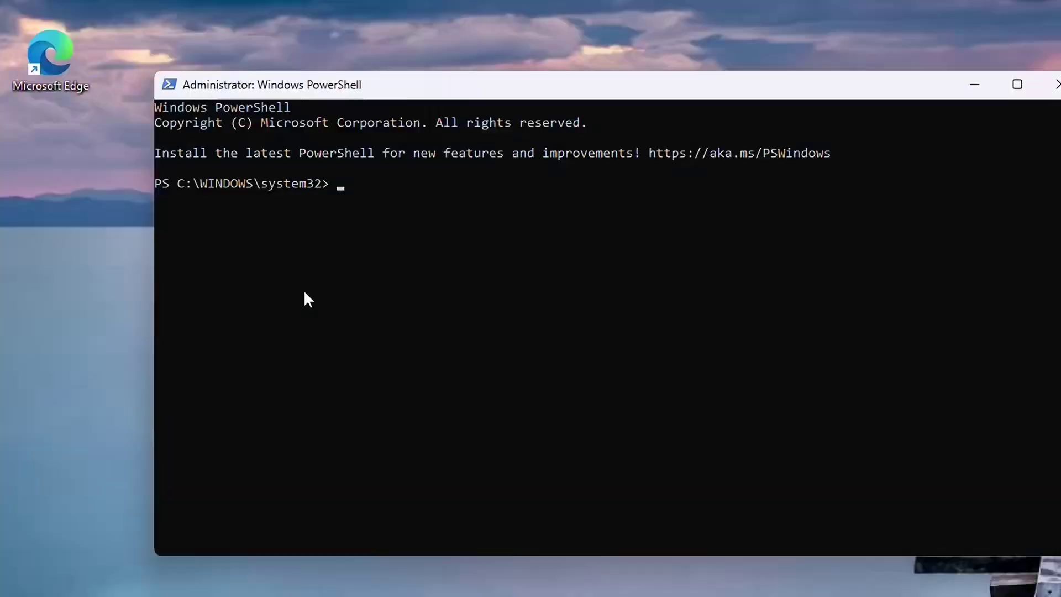
pyautogui.write('wsreset -i')
pyautogui.press('Return')
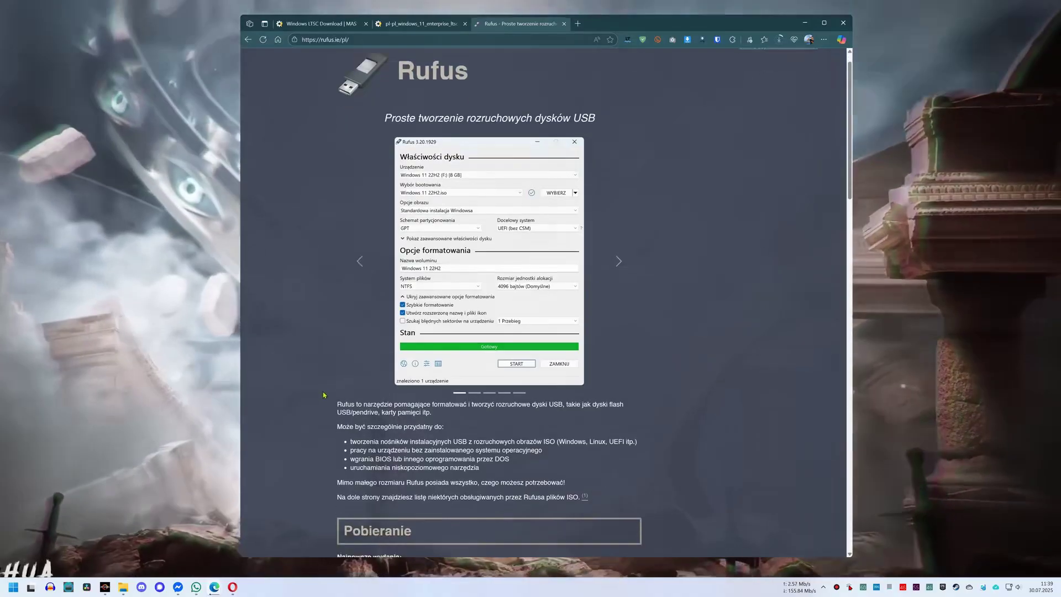
# Download rufus-4.9p.exe from the Pobieranie section and launch the portable Rufus.
pyautogui.scroll(-5, 370, 335)
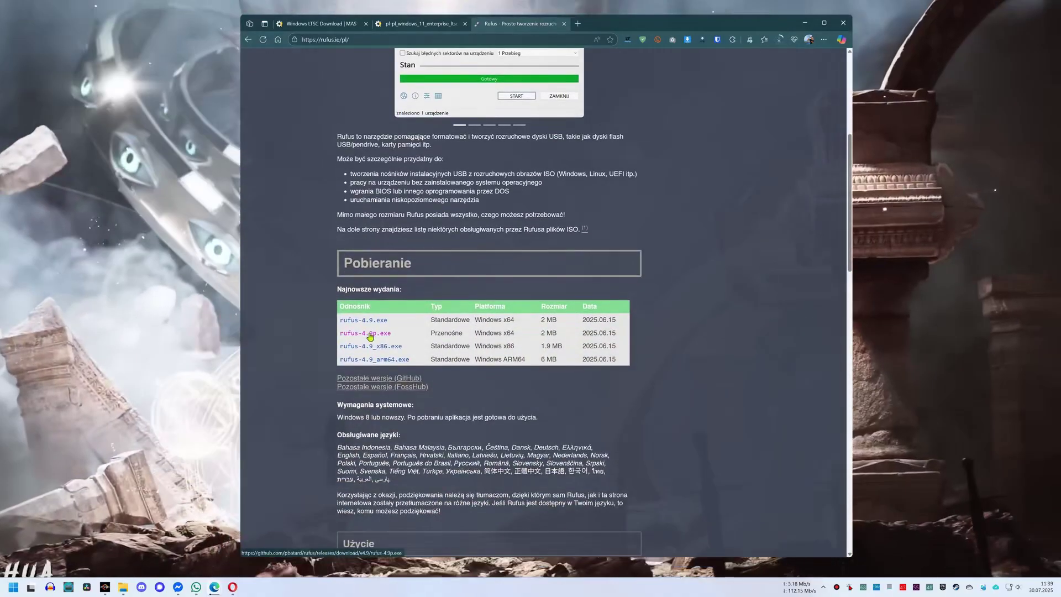
pyautogui.click(370, 335)
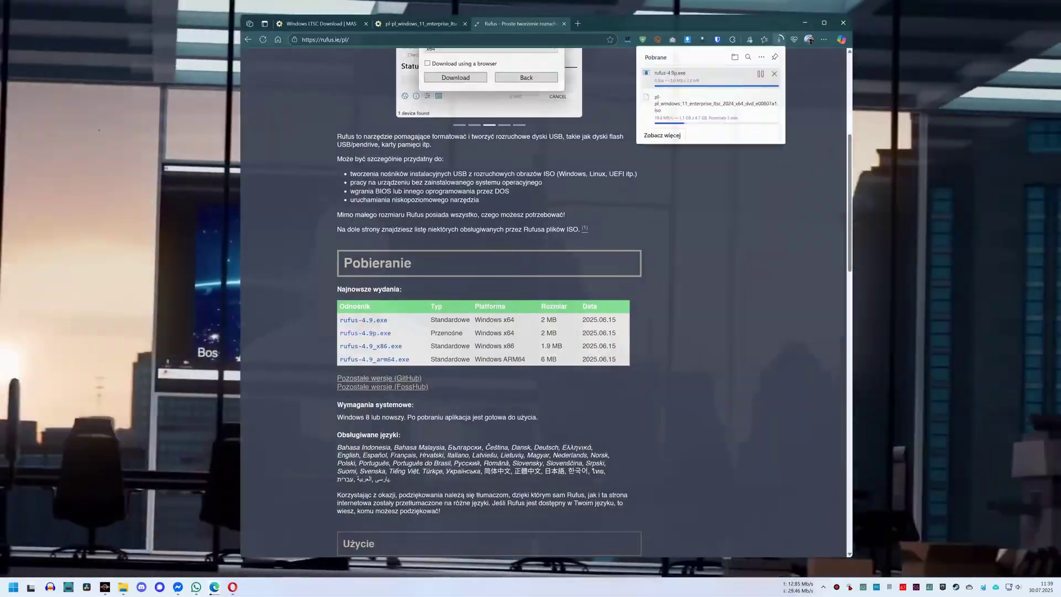
pyautogui.click(428, 188)
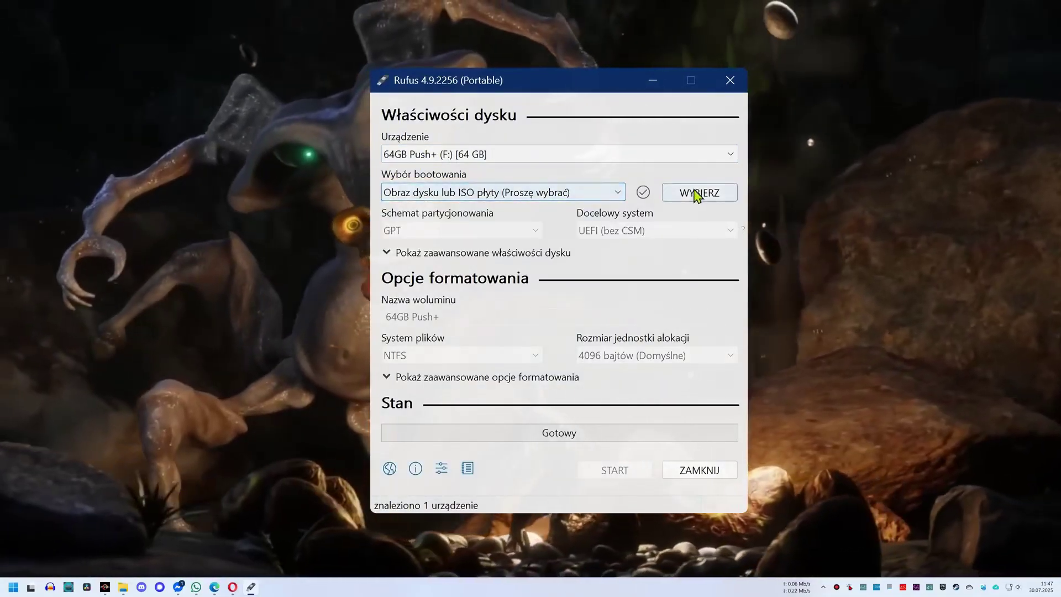
# Select the Windows 11 LTSC ISO, accept the custom setup options, and confirm erasing the 64 GB drive.
pyautogui.click(698, 192)
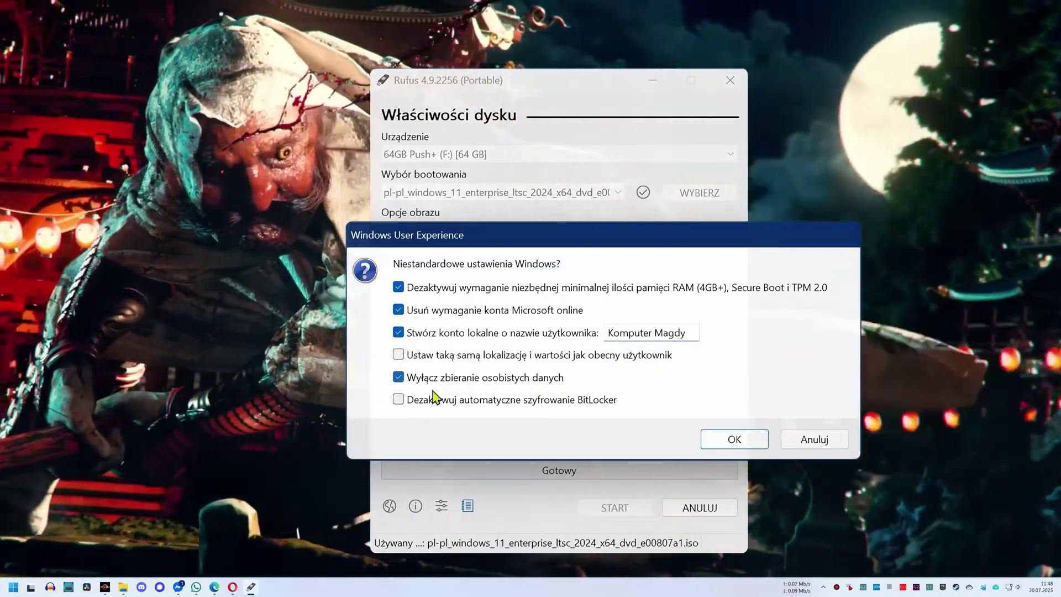
pyautogui.press('Return')
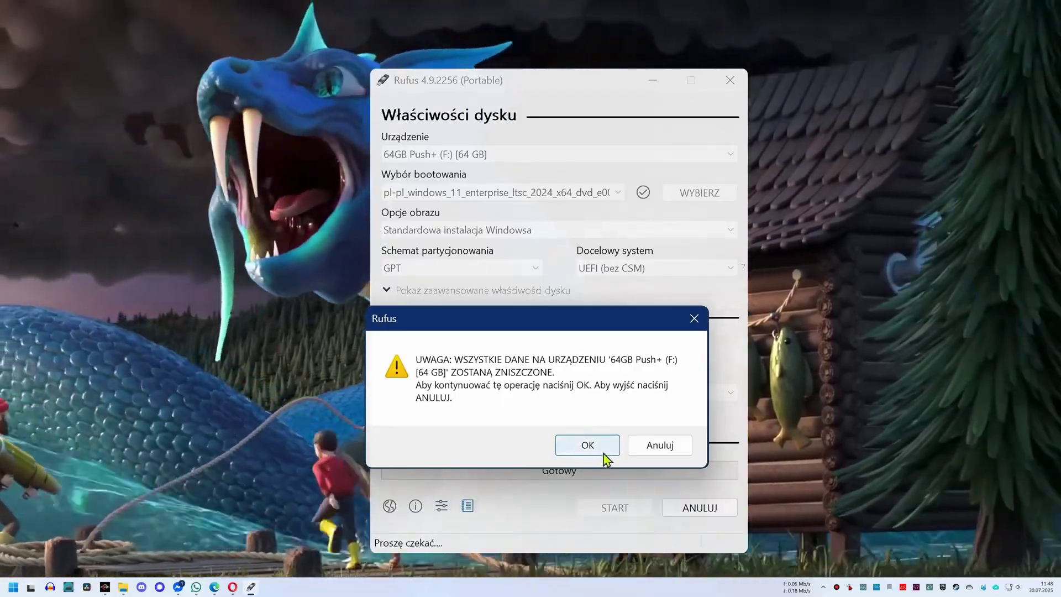
pyautogui.click(602, 449)
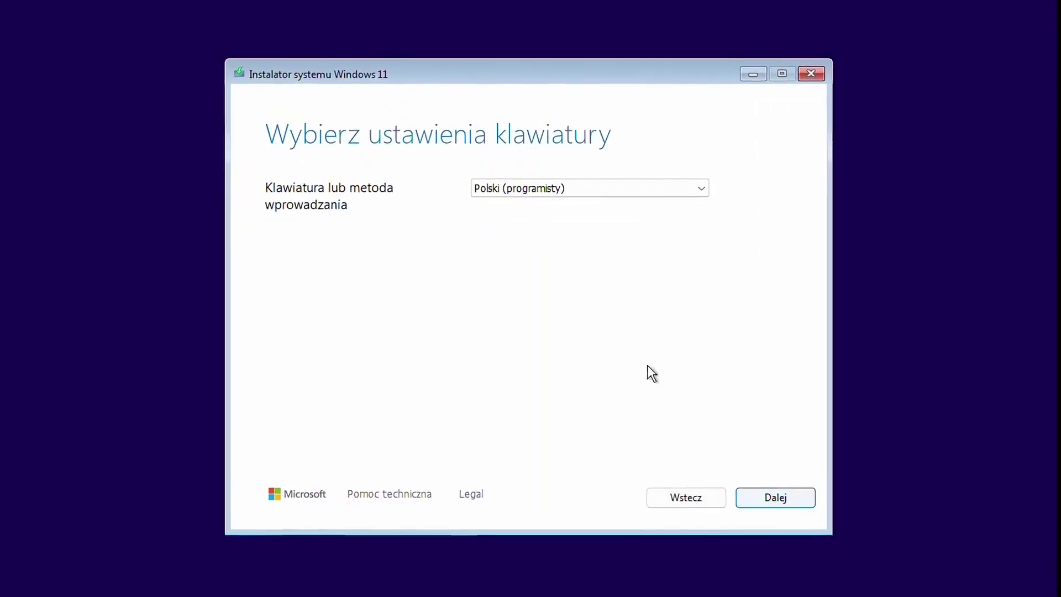
# In Windows setup, keep the Polski (programisty) keyboard layout and continue to edition selection.
pyautogui.click(561, 188)
pyautogui.click(561, 183)
pyautogui.click(774, 497)
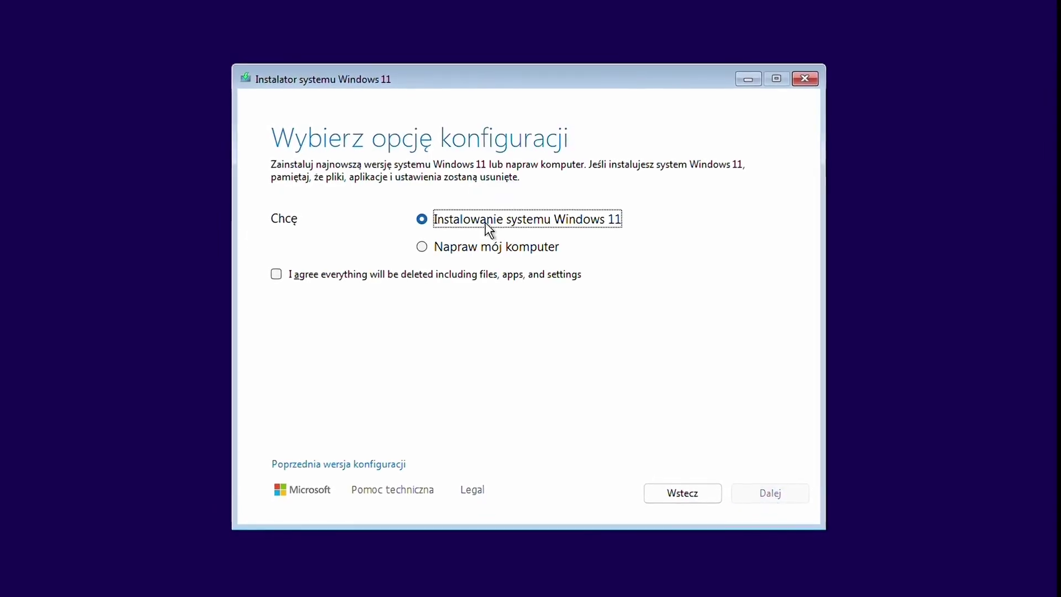
pyautogui.click(757, 491)
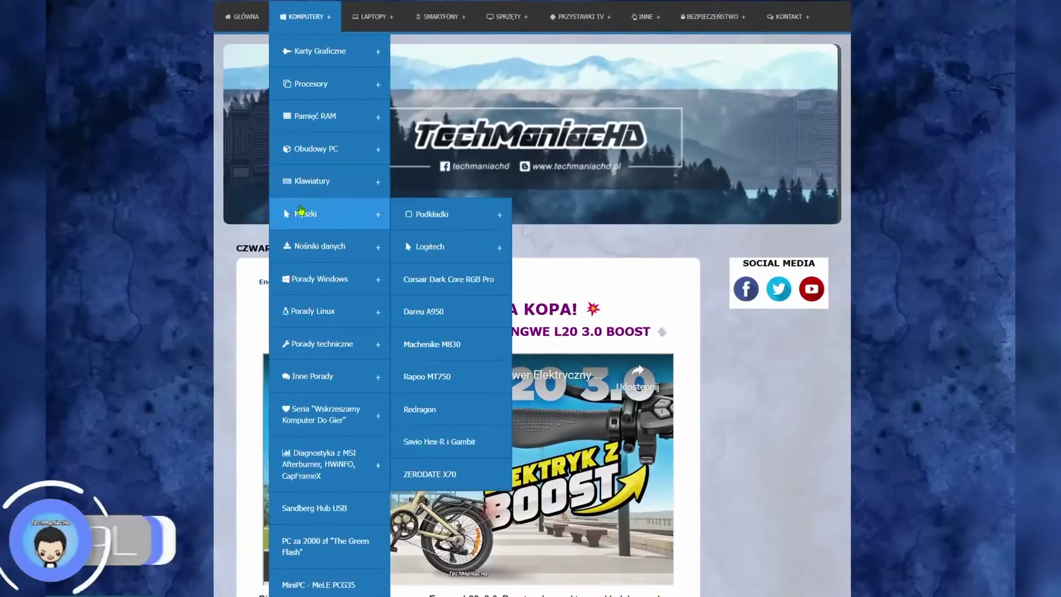
# Open the Instalacja Windows 11 article via Komputery > Porady Windows > Windows 11.
pyautogui.moveTo(327, 333)
pyautogui.moveTo(326, 279)
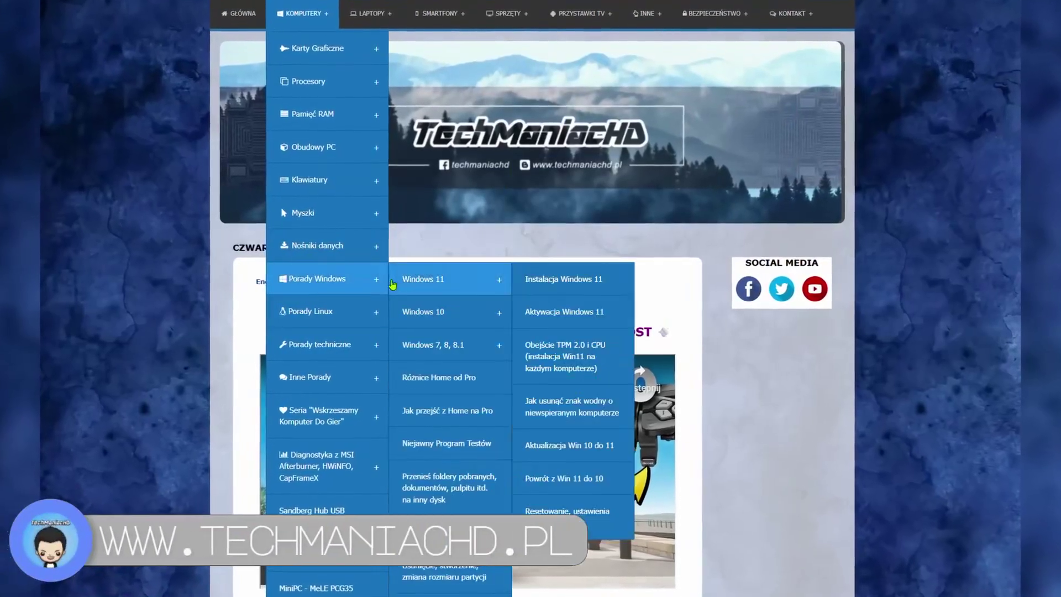
pyautogui.moveTo(449, 279)
pyautogui.click(598, 281)
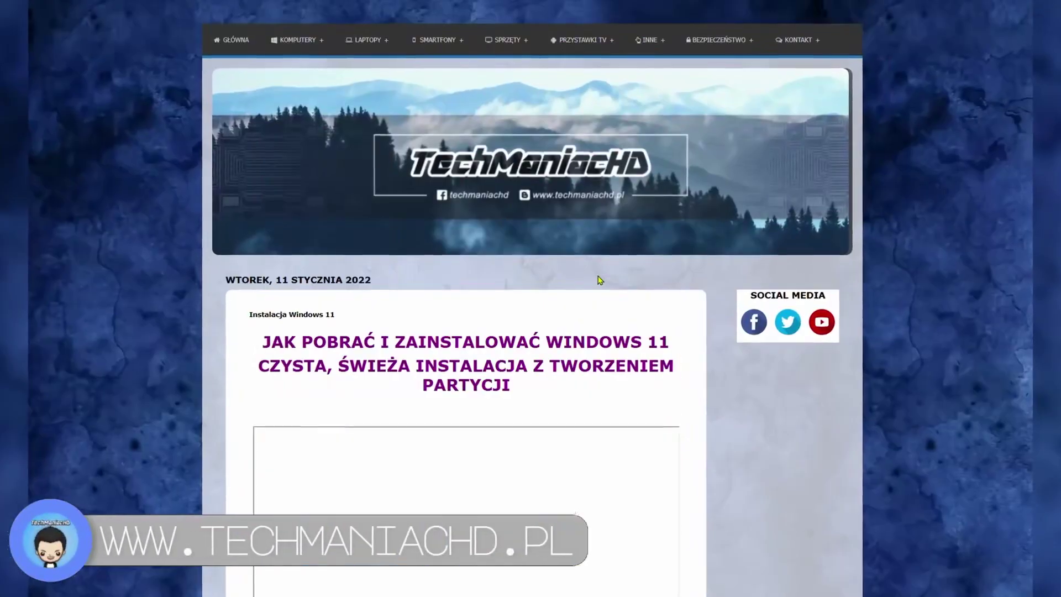
pyautogui.scroll(-5, 591, 298)
# Play the embedded tutorial video and skip ahead to the partition screen at about 12:57.
pyautogui.click(455, 218)
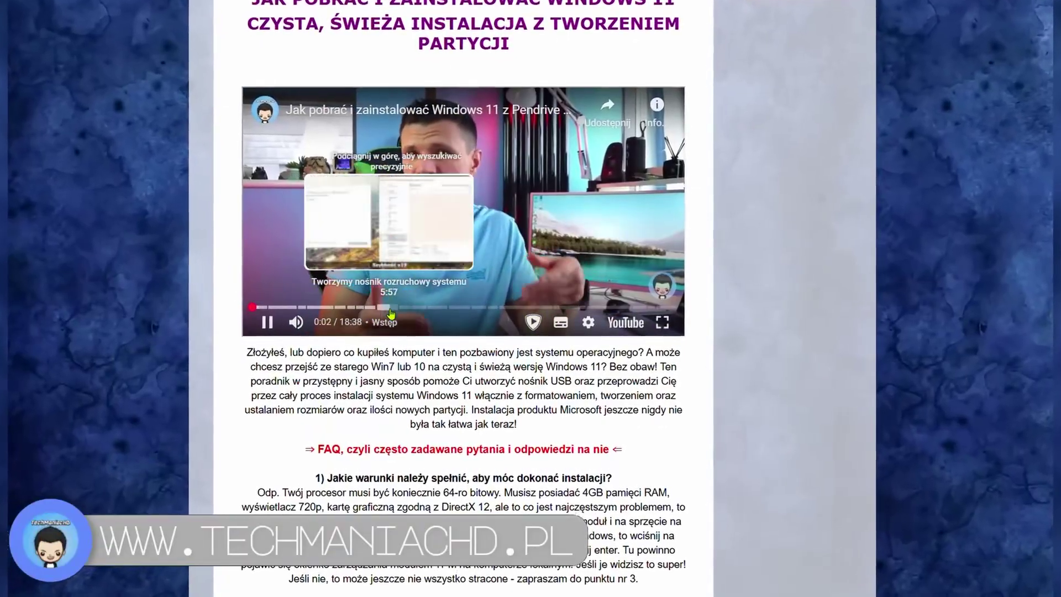
pyautogui.click(395, 307)
pyautogui.moveTo(391, 309); pyautogui.dragTo(514, 311)
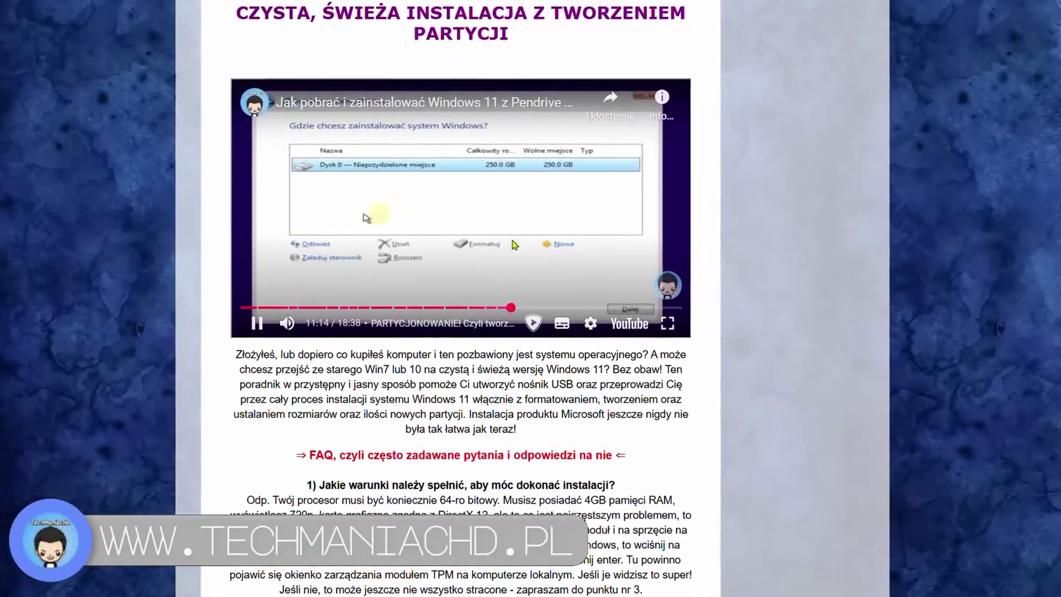
pyautogui.click(539, 308)
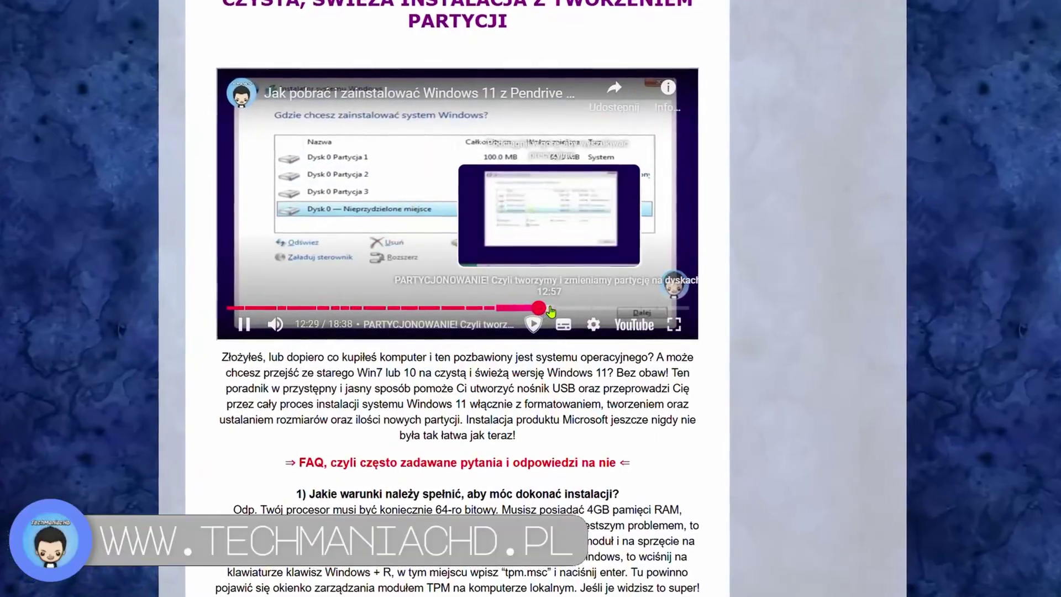
pyautogui.click(551, 308)
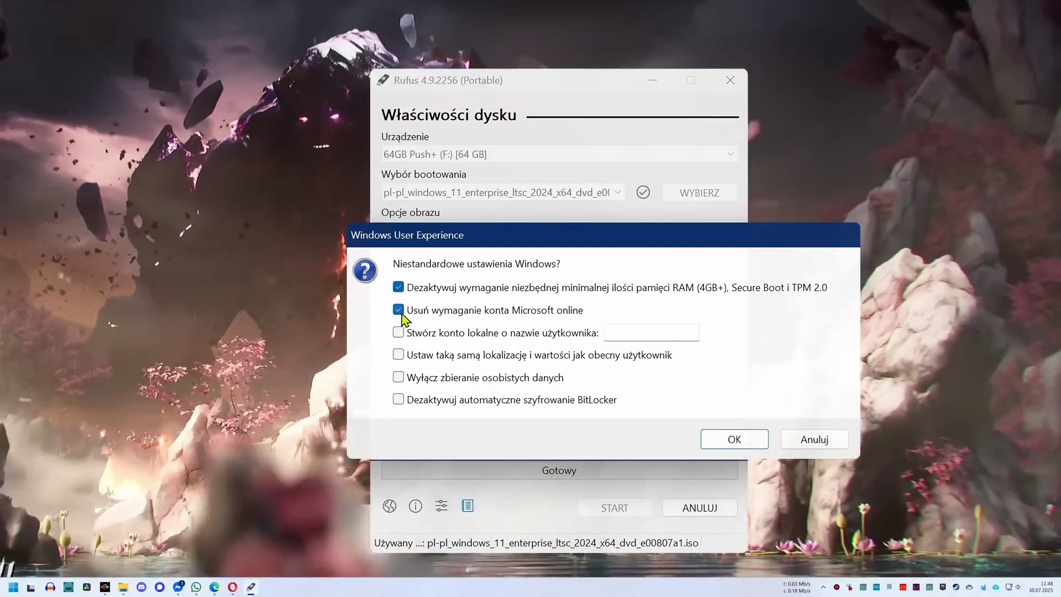
# Keep 'Usuń wymaganie konta Microsoft online' ticked and enable 'Stwórz konto lokalne o nazwie użytkownika'.
pyautogui.click(399, 309)
pyautogui.click(398, 310)
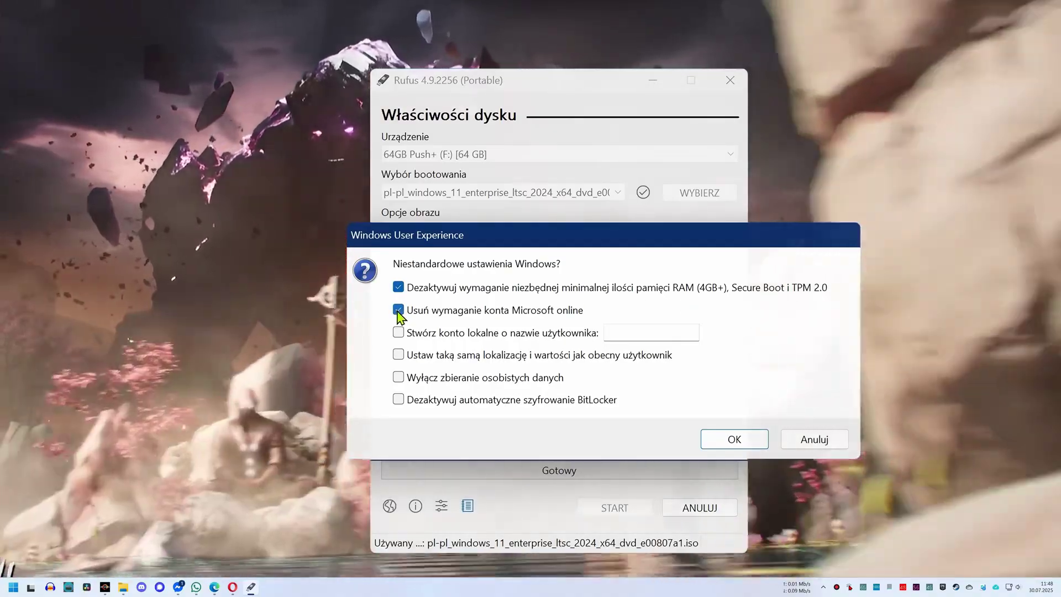
pyautogui.click(399, 311)
pyautogui.click(399, 310)
pyautogui.click(409, 332)
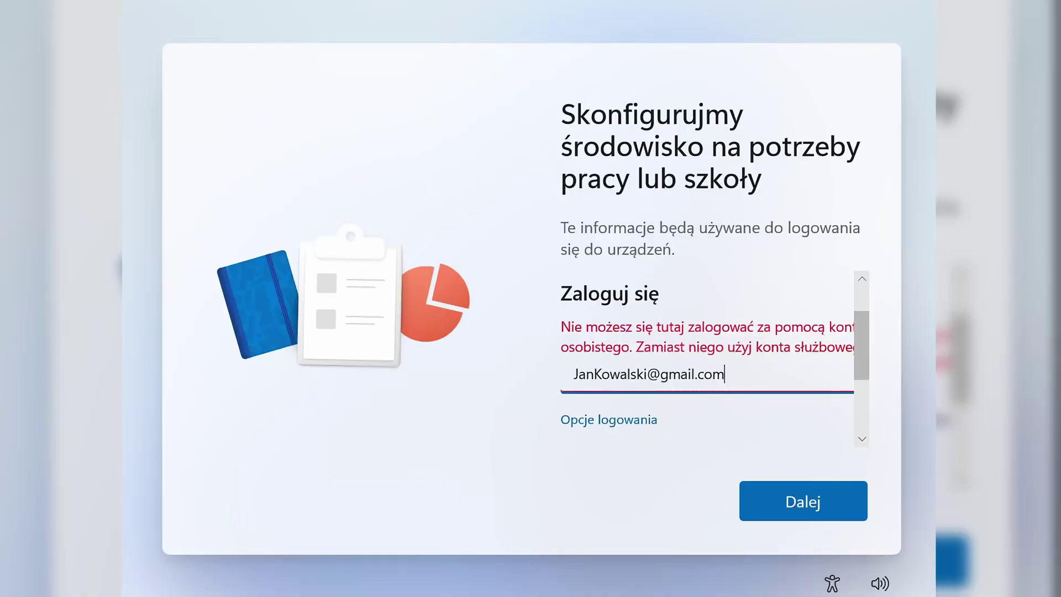
# Open a command prompt with Shift+F10 and run oobe\bypassnro to restart setup.
pyautogui.hotkey('shift', 'F10')
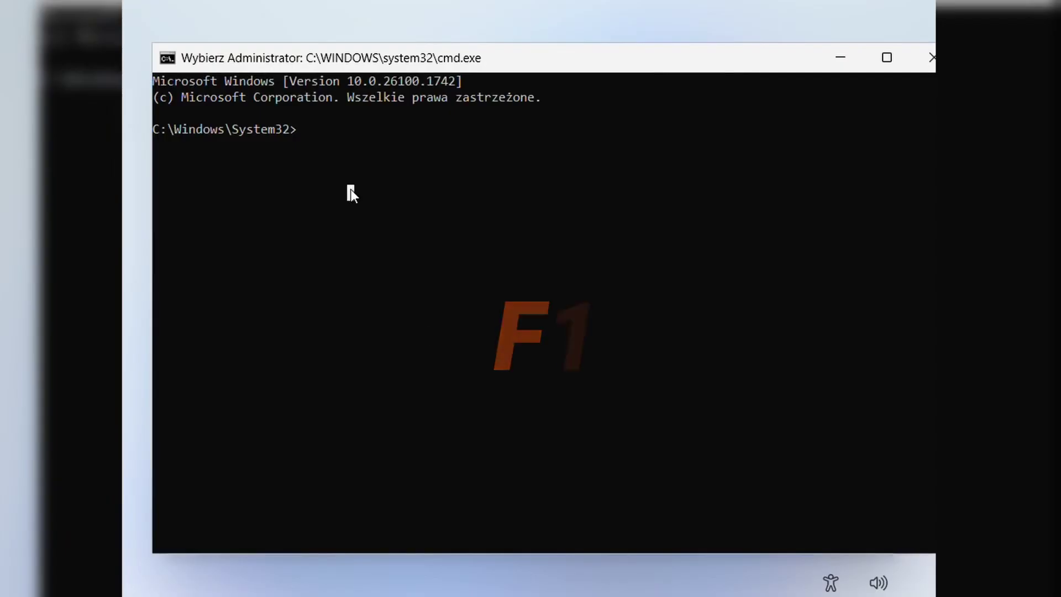
pyautogui.write('oobe\x08ypass')
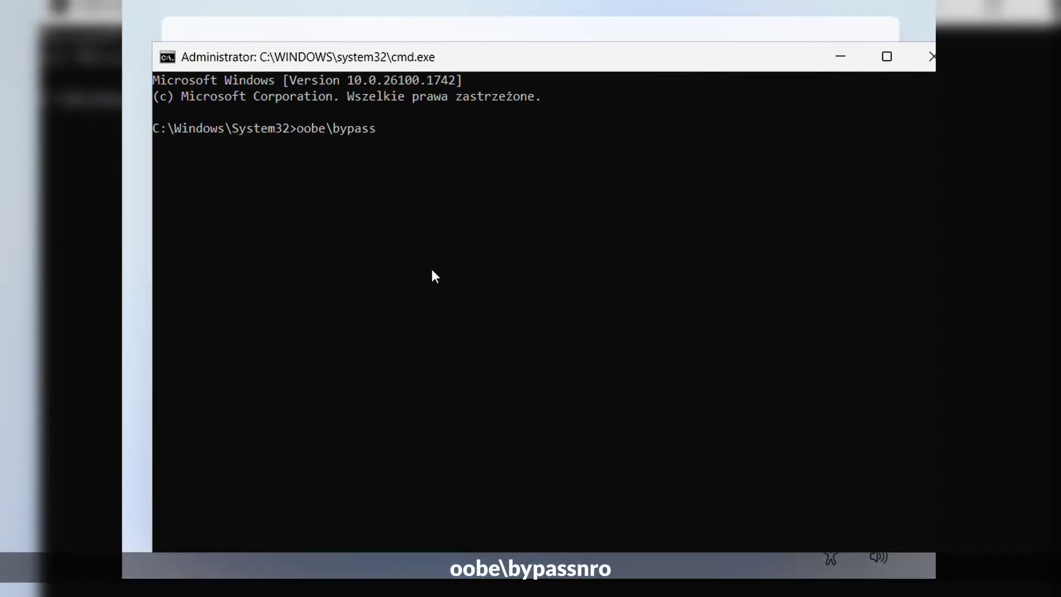
pyautogui.write('nro')
pyautogui.press('Return')
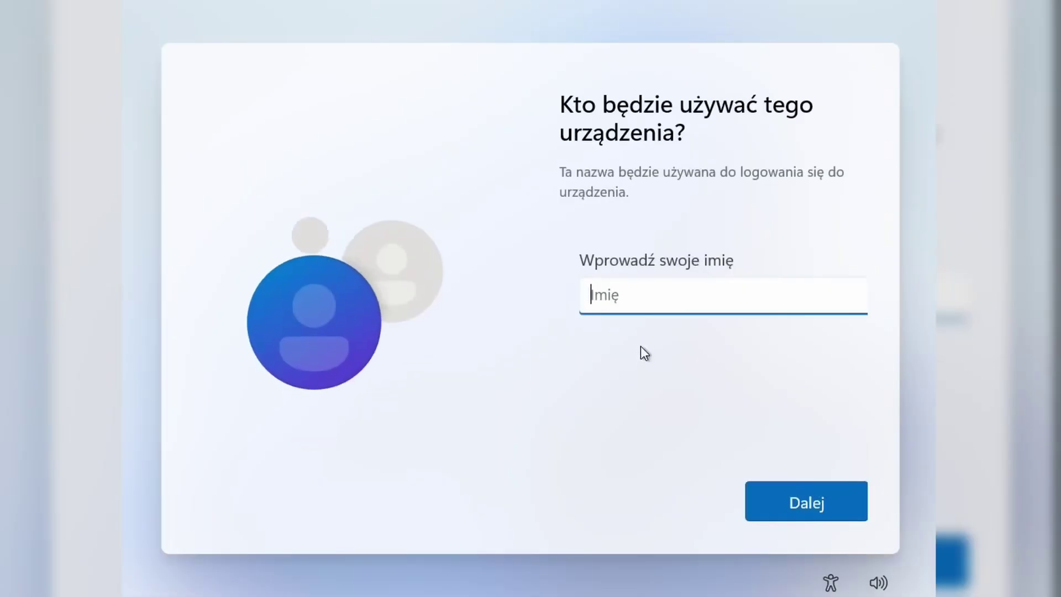
# Enter the local account's user name, then open Settings' System About page from the Start right-click menu.
pyautogui.write('Pablo')
pyautogui.press('Return')
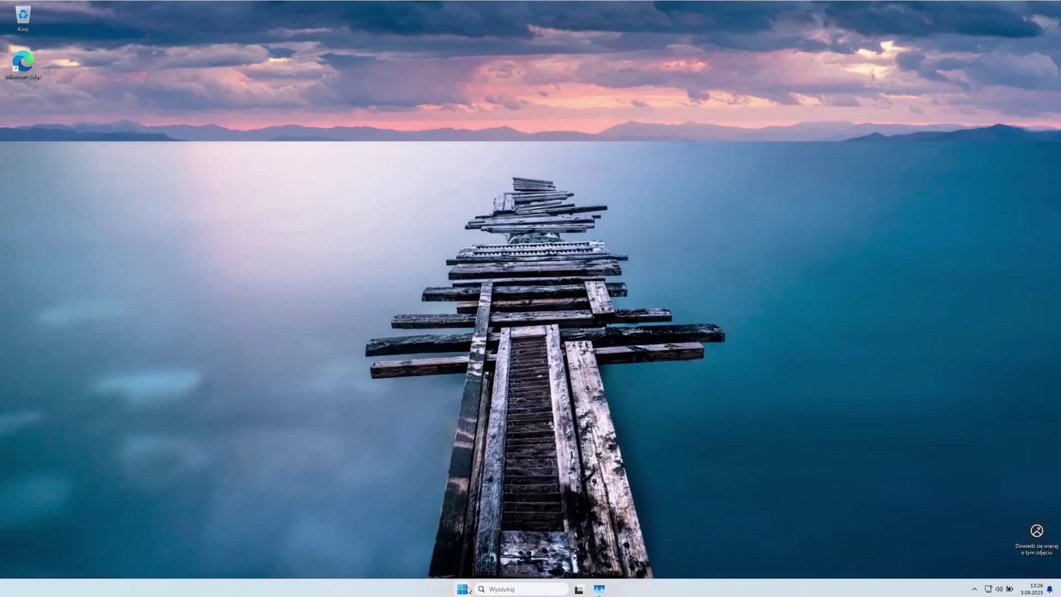
pyautogui.rightClick(468, 590)
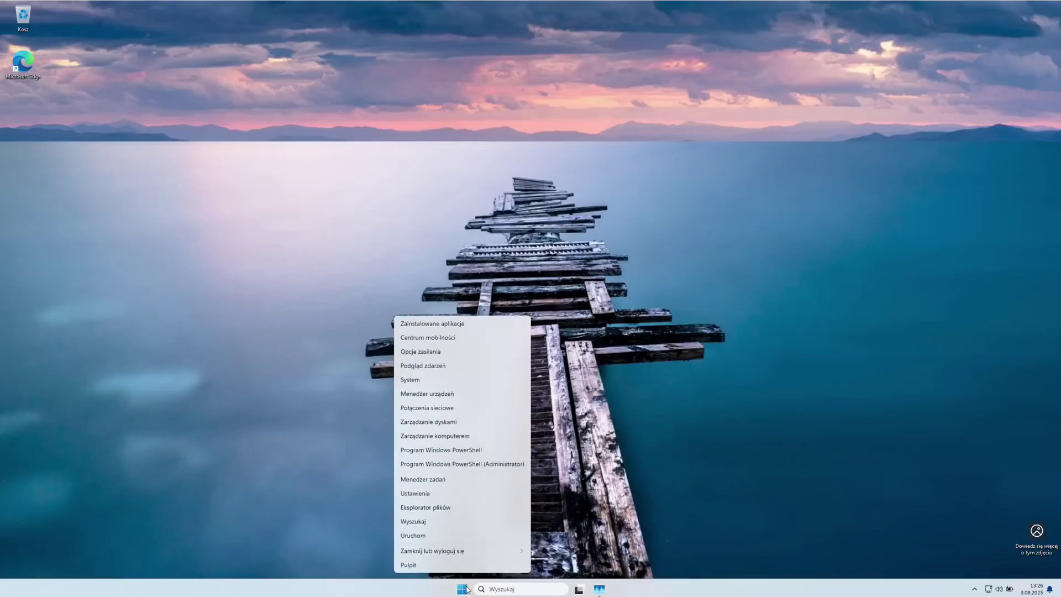
pyautogui.click(445, 380)
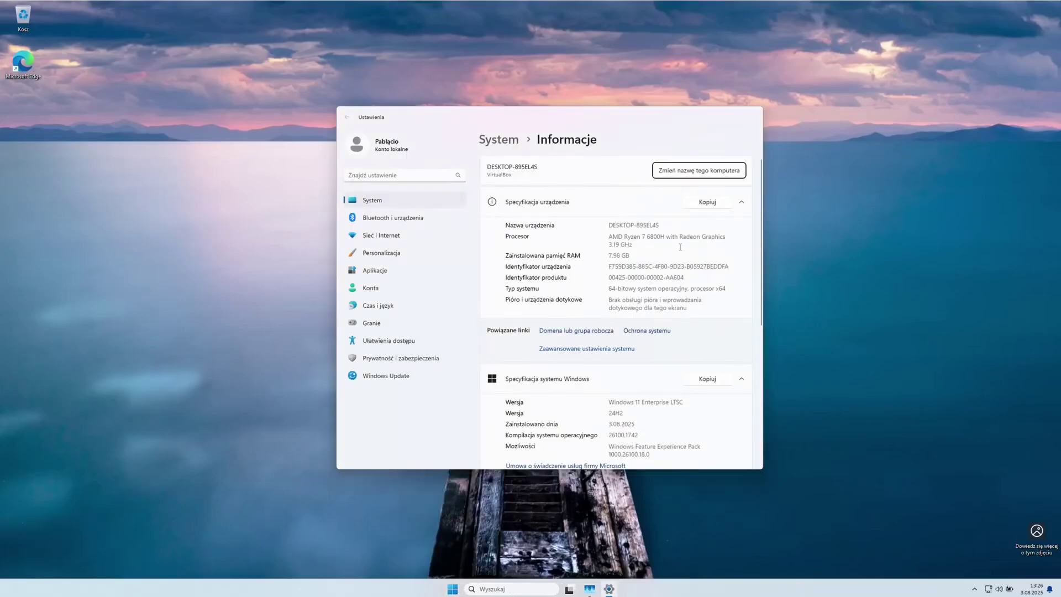
# Scroll the About page to check the Windows 11 Enterprise LTSC 24H2 specifications.
pyautogui.scroll(-3, 654, 389)
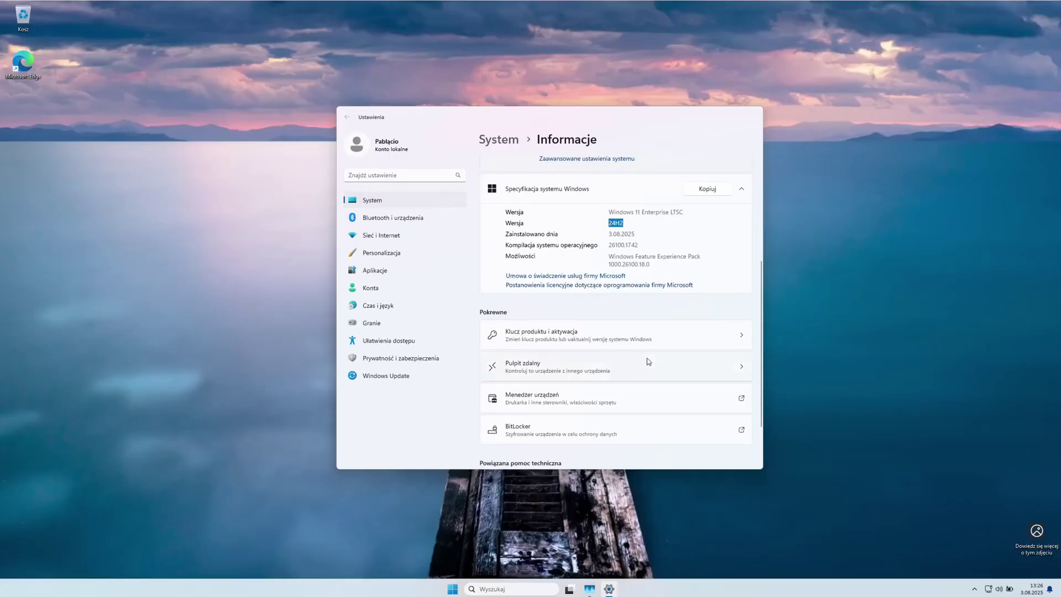
pyautogui.scroll(-1, 647, 360)
pyautogui.scroll(2, 647, 360)
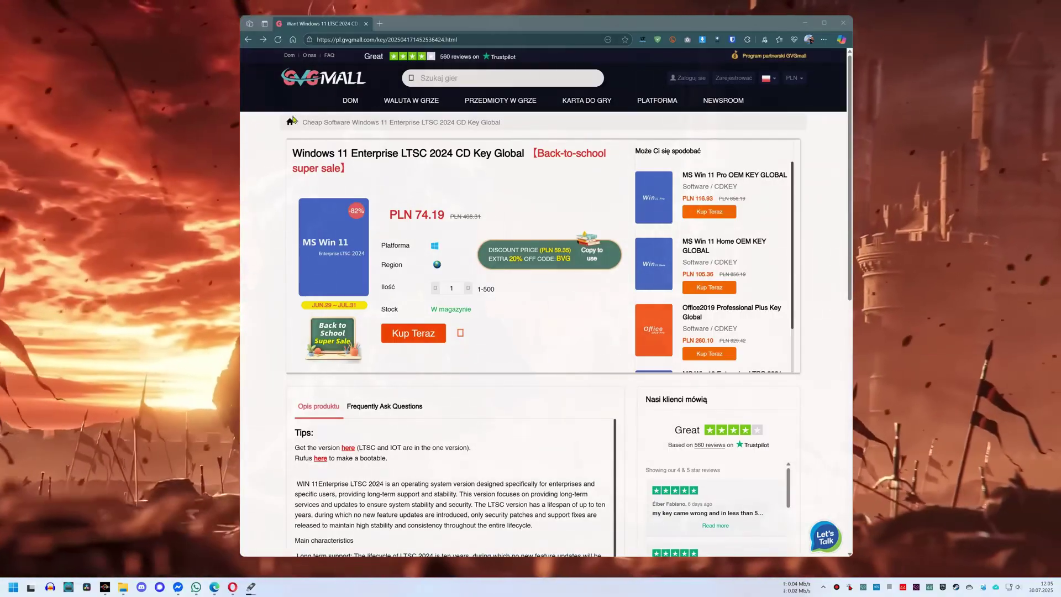
pyautogui.moveTo(292, 153); pyautogui.dragTo(501, 154)
pyautogui.click(446, 155)
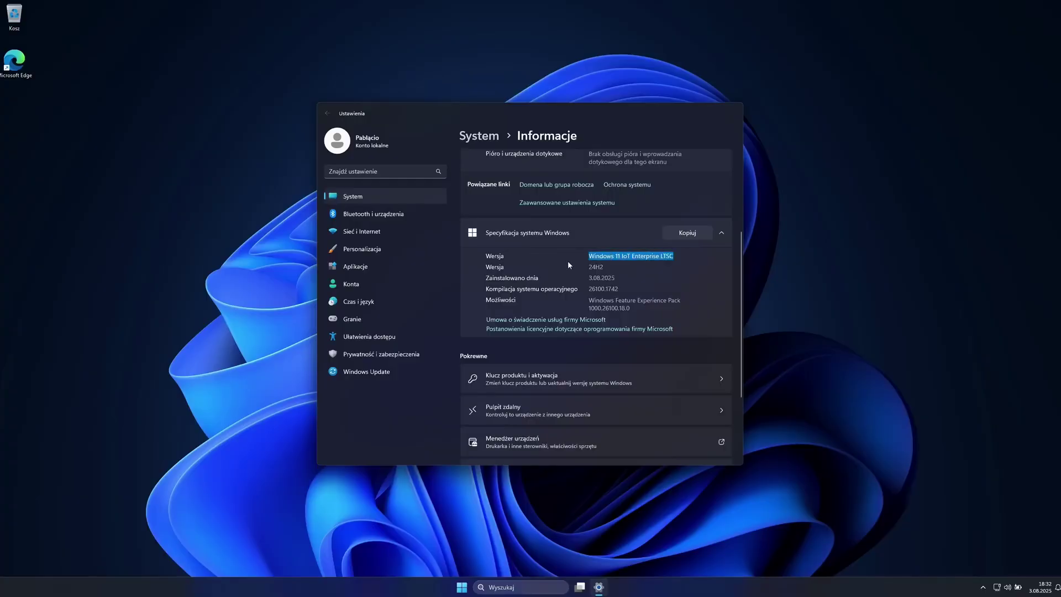
pyautogui.click(571, 260)
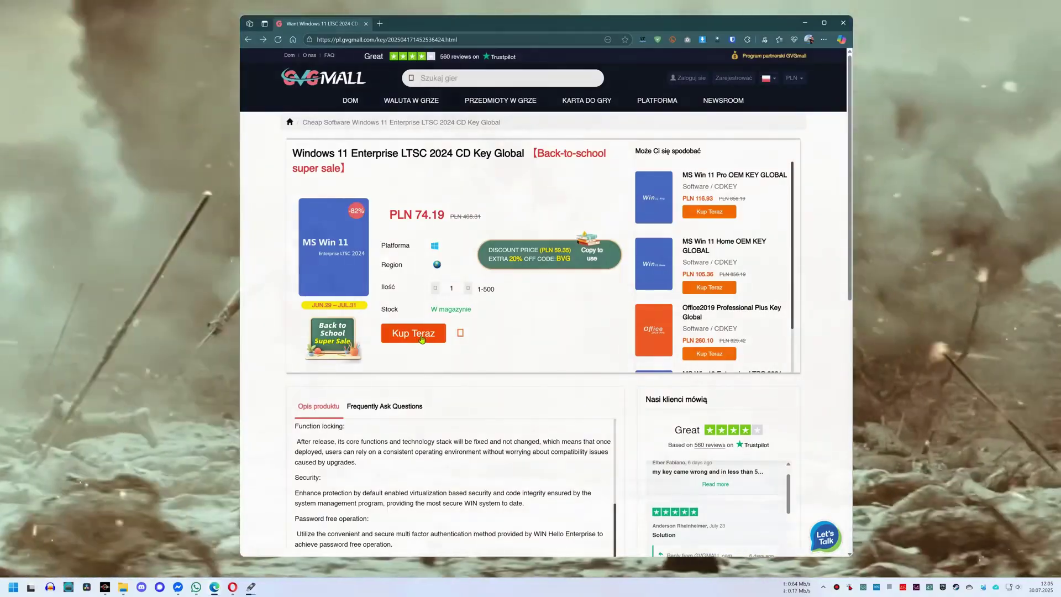
# Buy the PLN 74.19 Windows 11 Enterprise LTSC 2024 key, log in, and focus the promo code field.
pyautogui.click(422, 339)
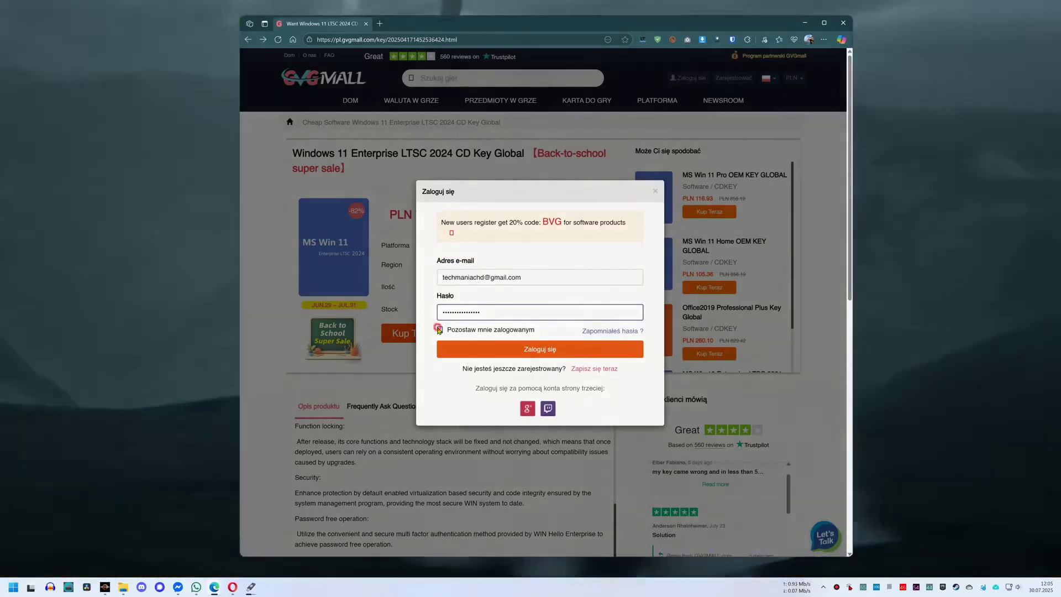
pyautogui.click(496, 353)
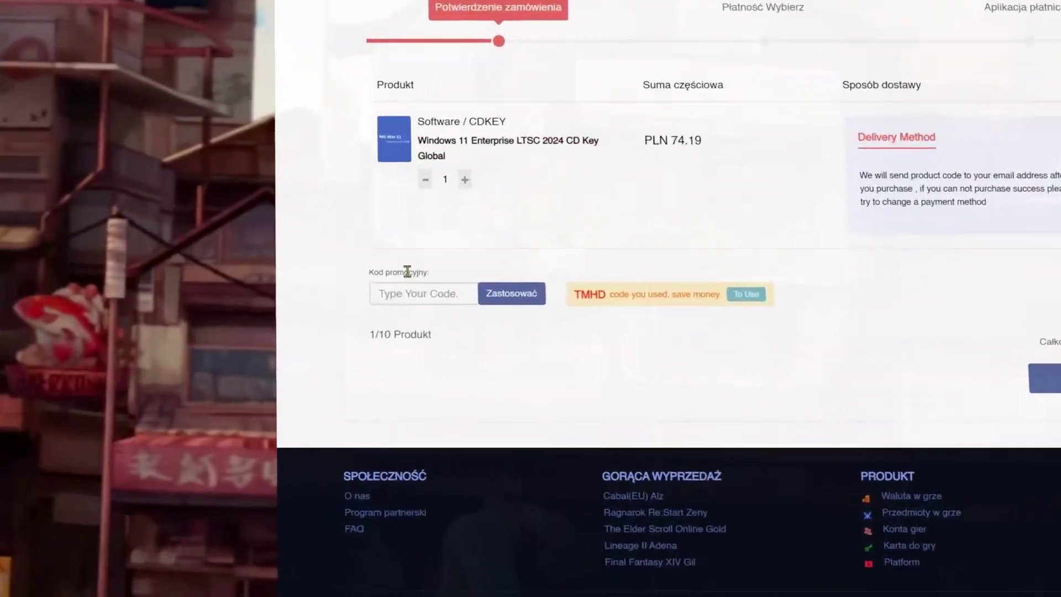
pyautogui.click(324, 342)
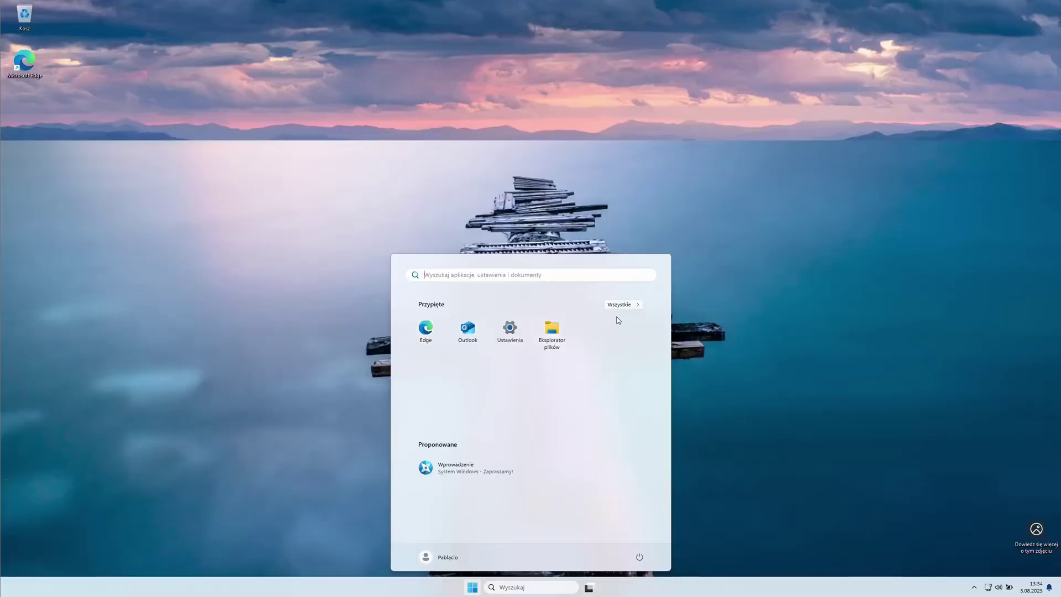
# Open the GVGMall purchased orders and reveal the key for the Windows 11 Enterprise LTSC 2024 order.
pyautogui.click(620, 305)
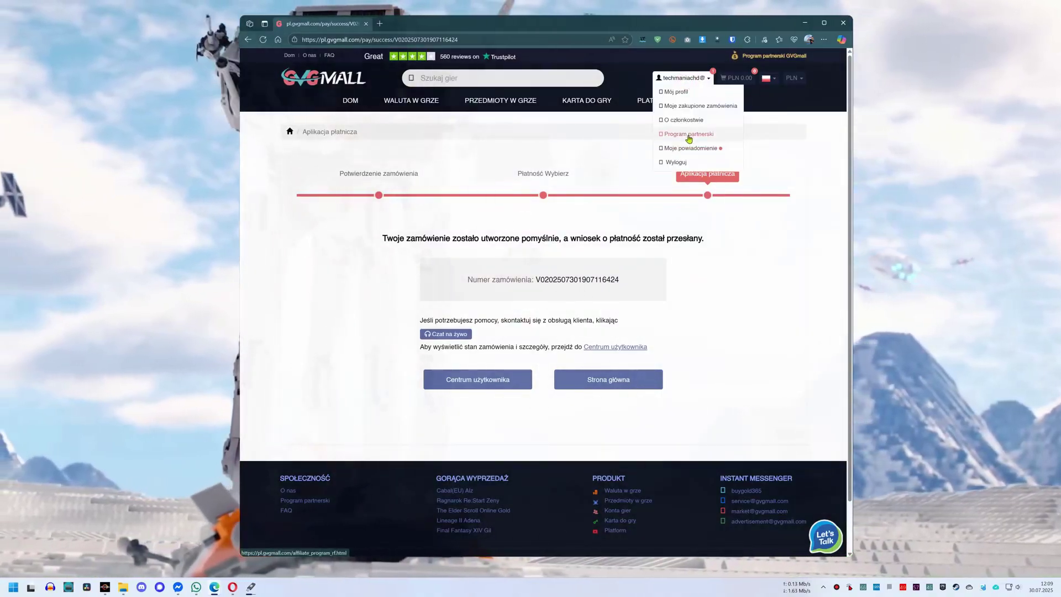
pyautogui.click(697, 106)
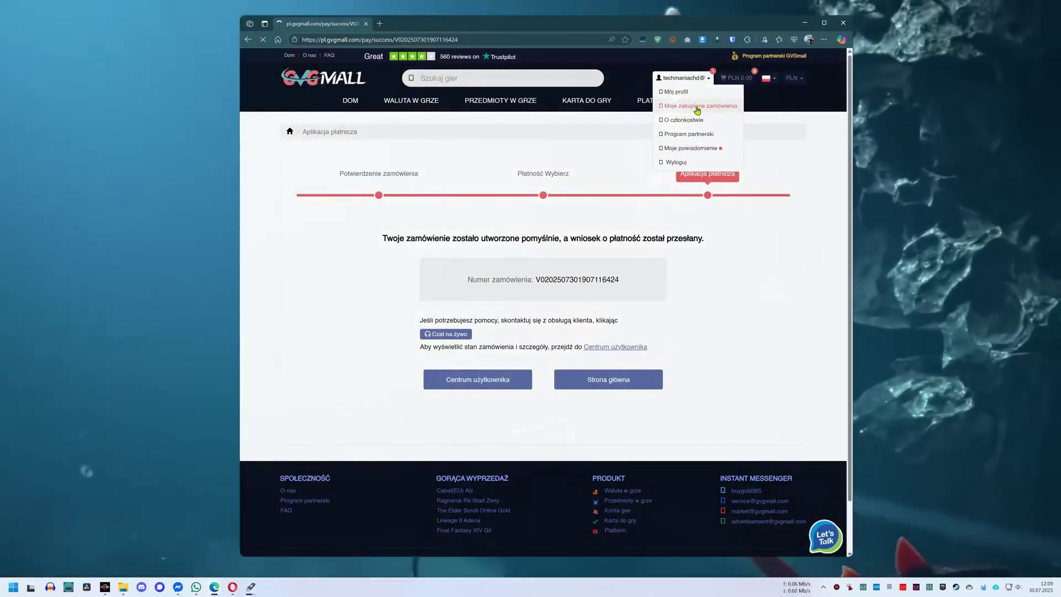
pyautogui.scroll(-7, 685, 431)
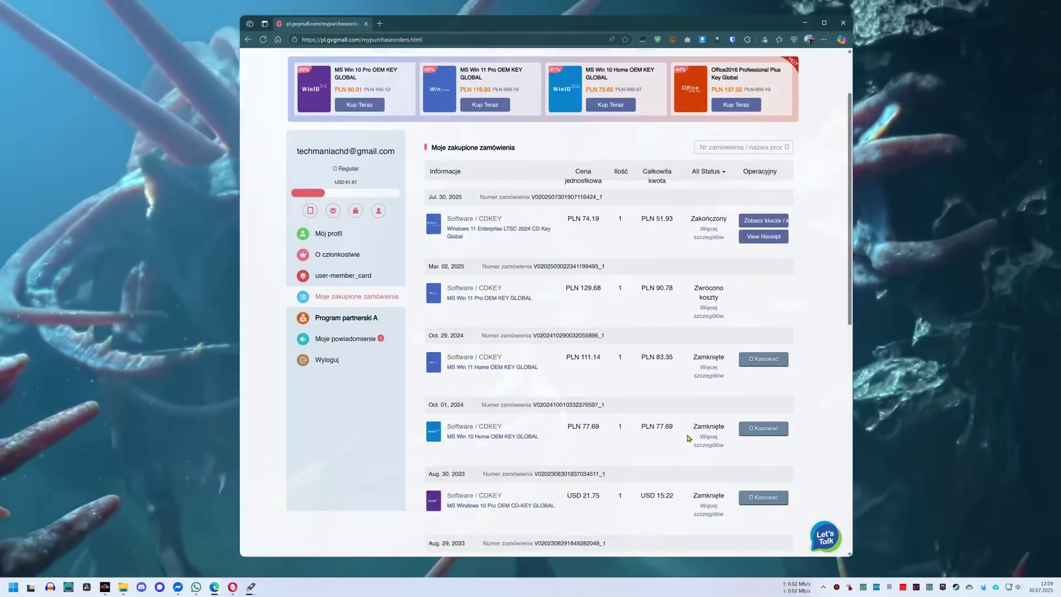
pyautogui.scroll(7, 552, 468)
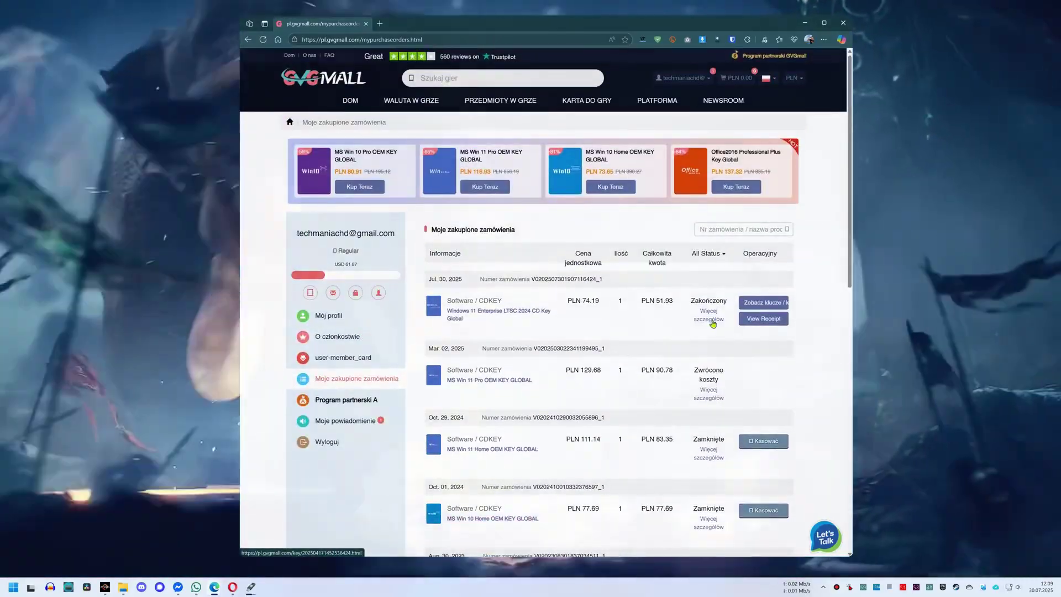
pyautogui.click(763, 303)
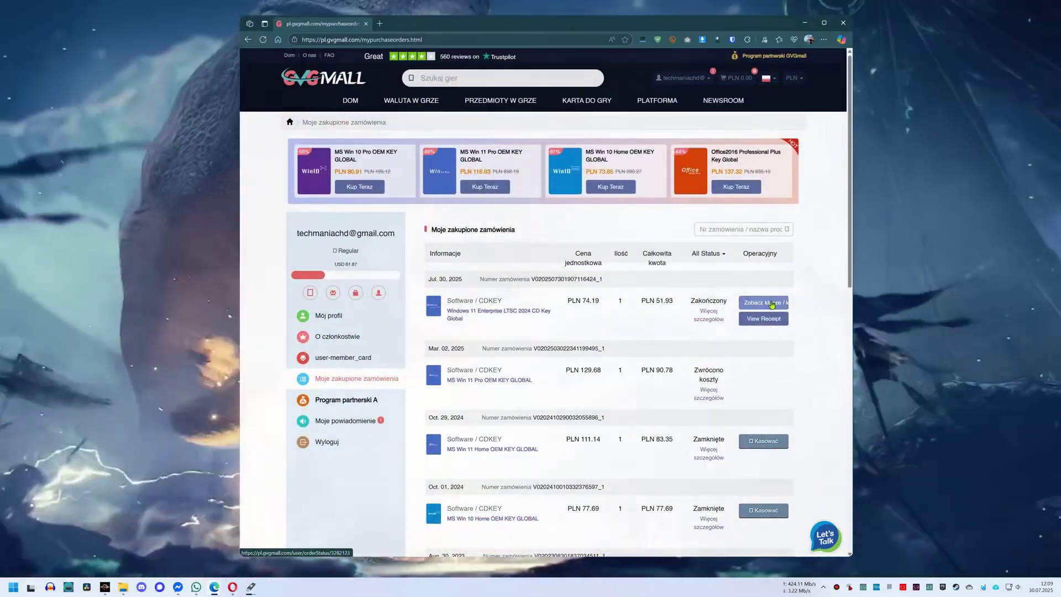
# Copy the purchased key, enter it as the new product key, and activate Windows 11 IoT Enterprise LTSC.
pyautogui.rightClick(693, 475)
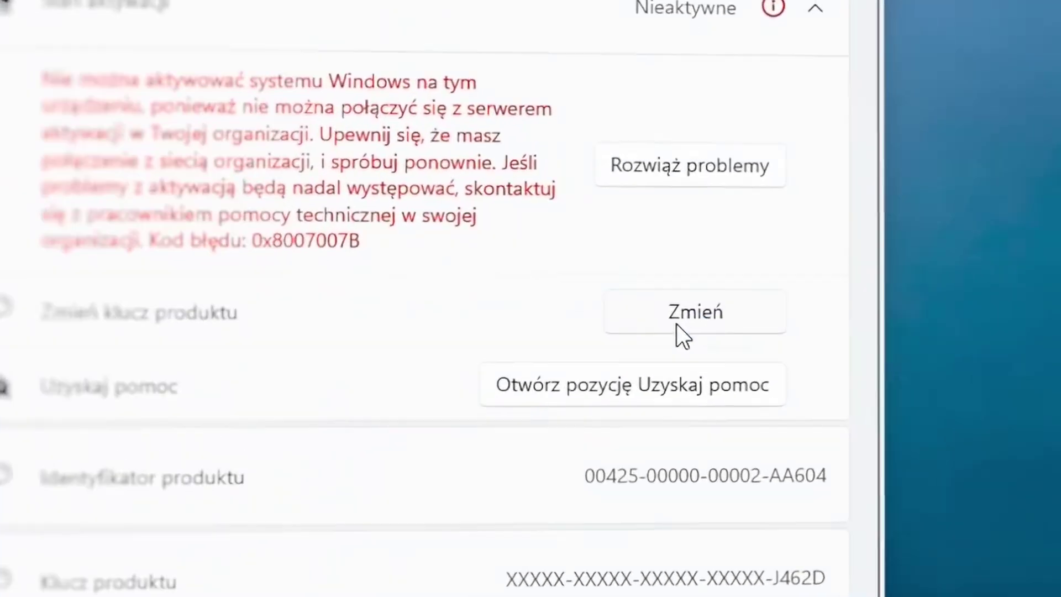
pyautogui.click(693, 319)
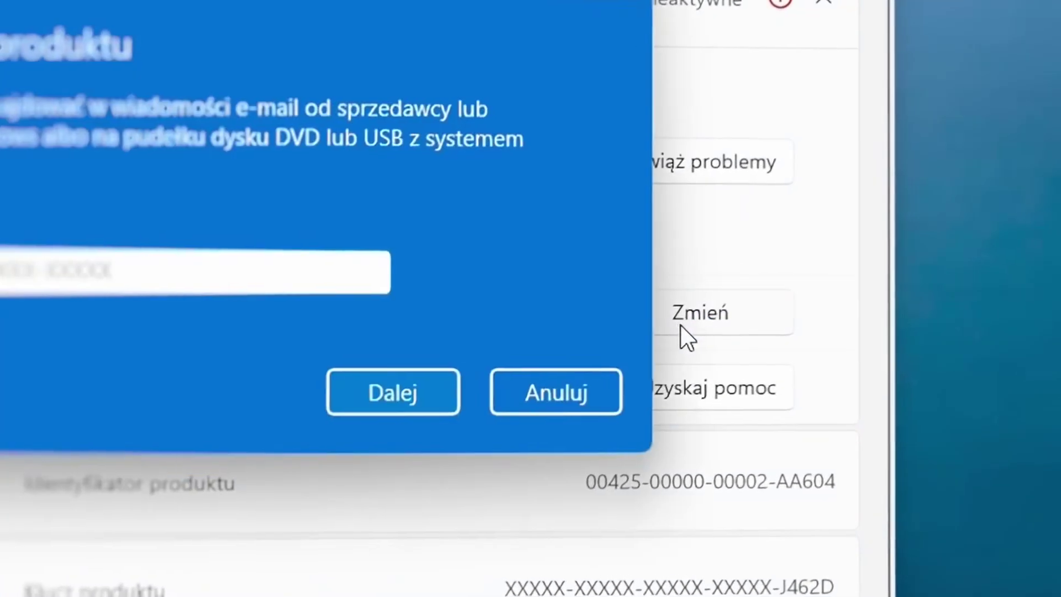
pyautogui.hotkey('ctrl', 'v')
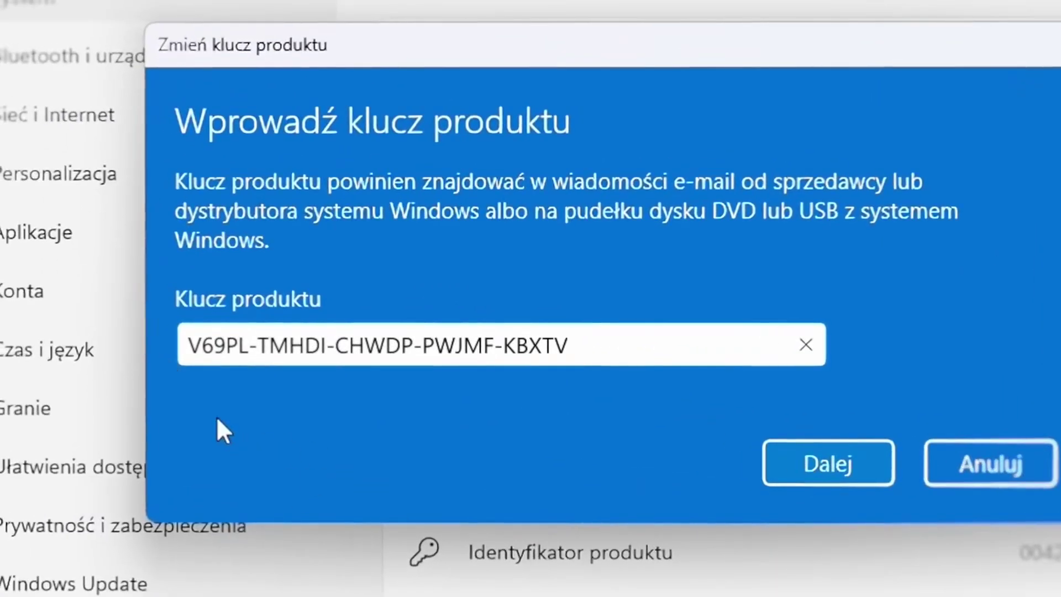
pyautogui.click(828, 464)
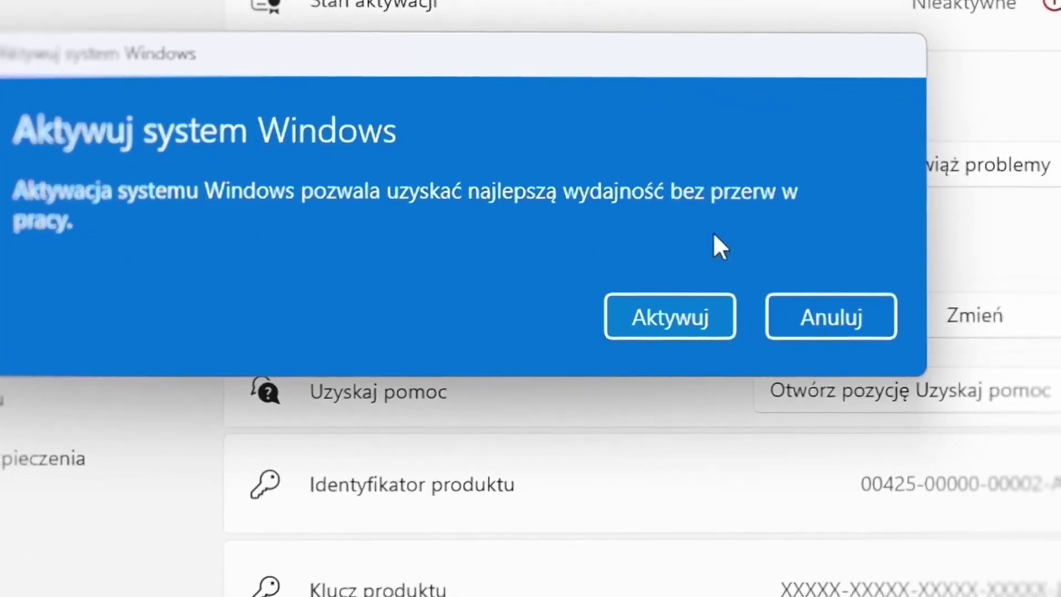
pyautogui.click(699, 317)
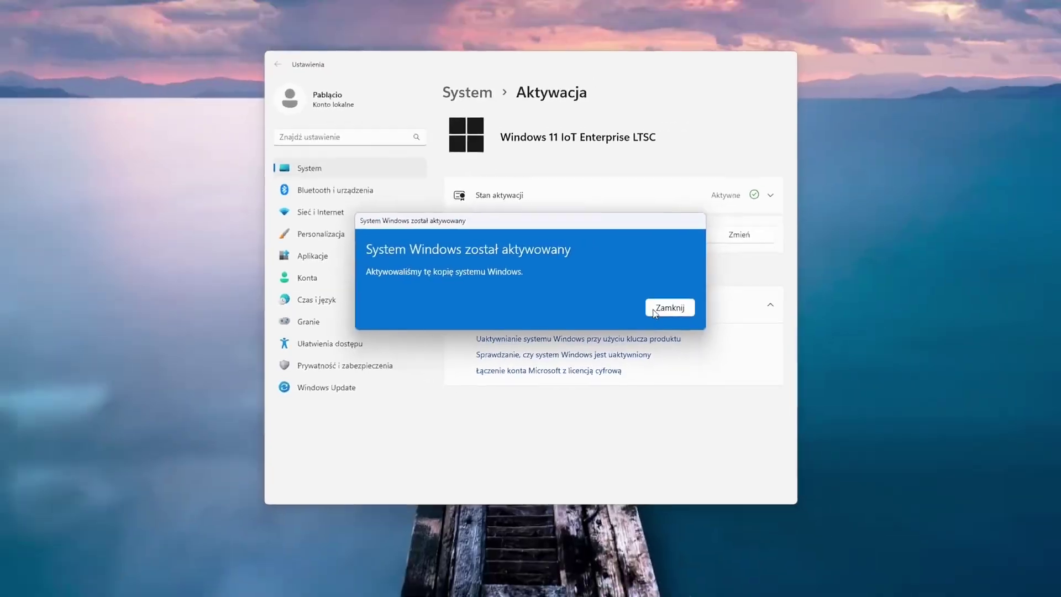
pyautogui.press('Return')
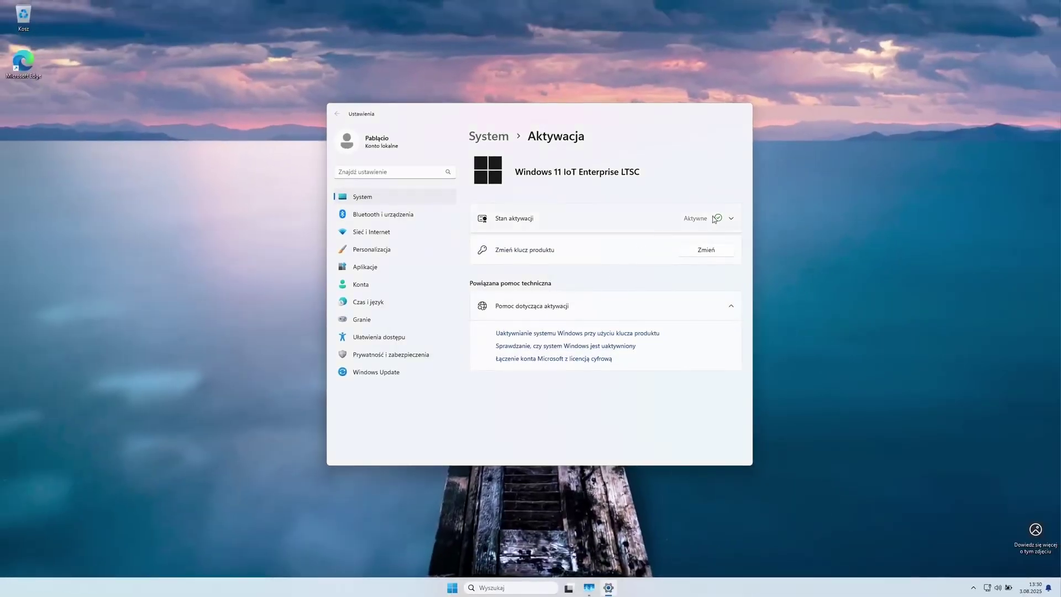
pyautogui.click(733, 219)
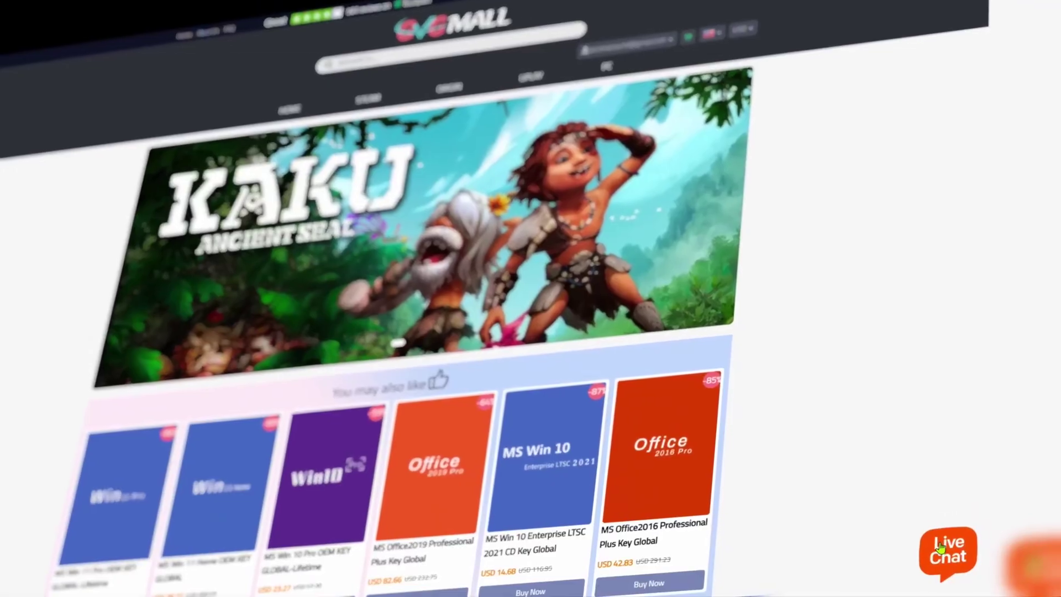
# Send GVGMall Live Chat the pasted message that the order's key is not working.
pyautogui.click(939, 546)
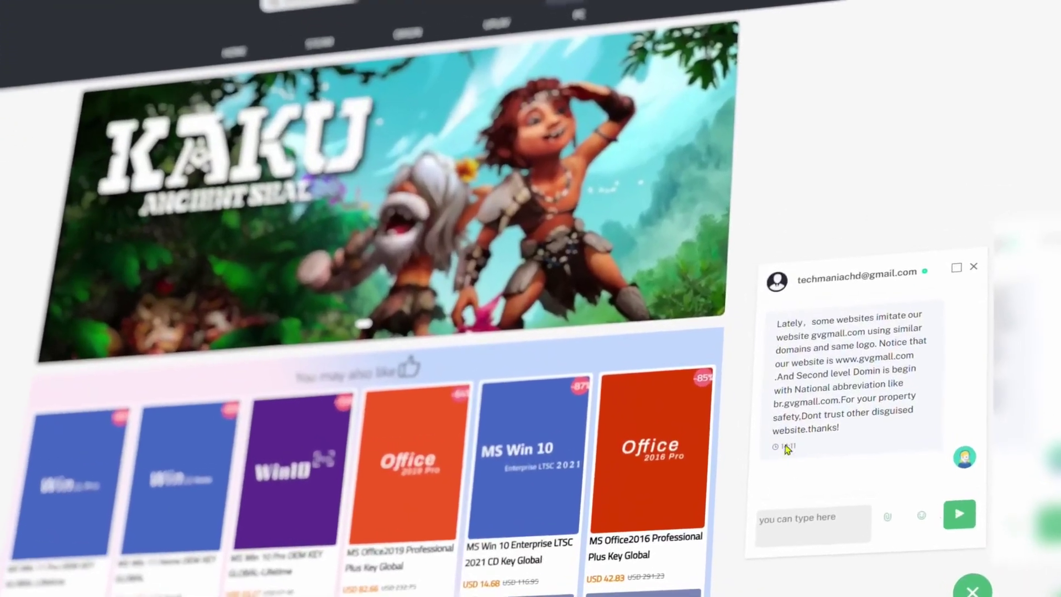
pyautogui.click(796, 525)
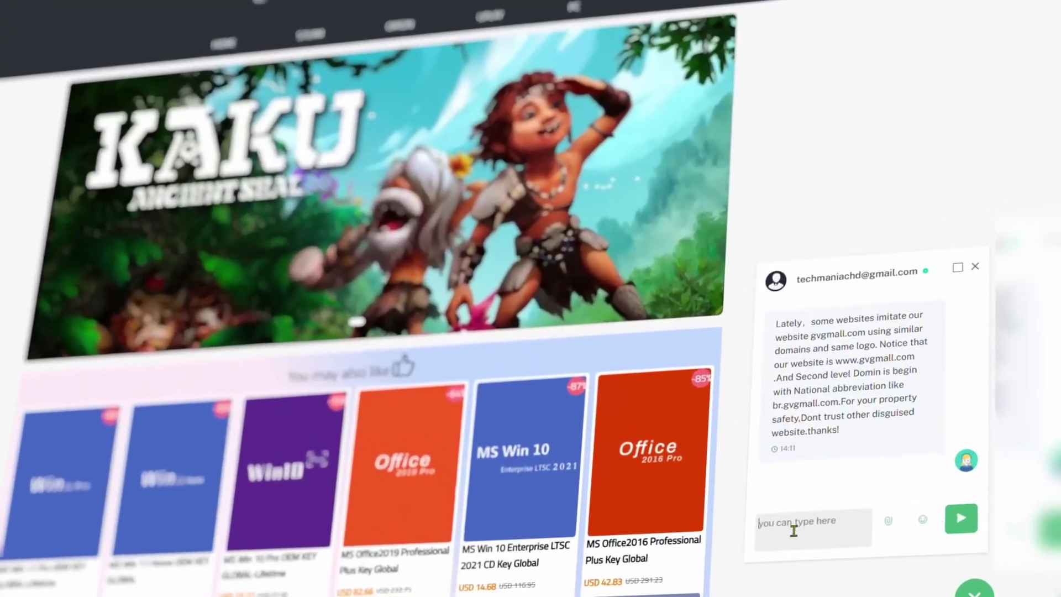
pyautogui.hotkey('ctrl', 'v')
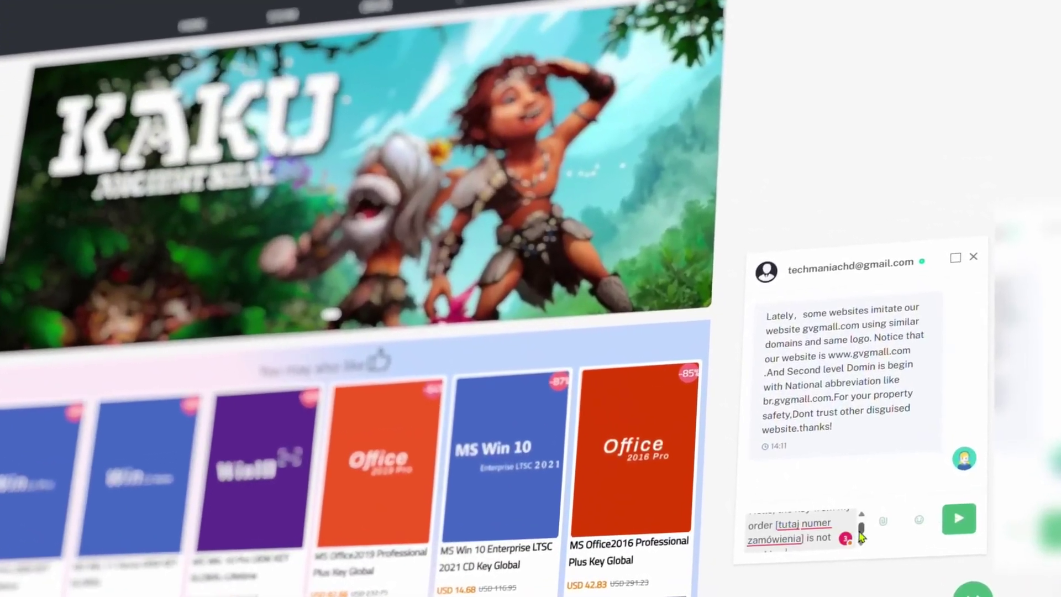
pyautogui.scroll(2, 866, 546)
pyautogui.scroll(-3, 866, 547)
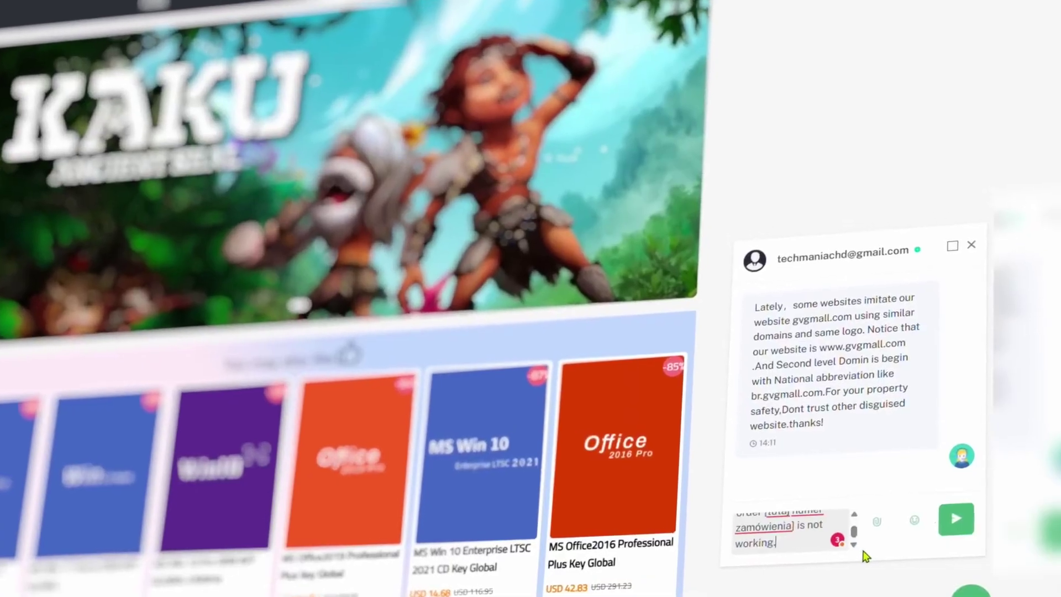
pyautogui.click(961, 522)
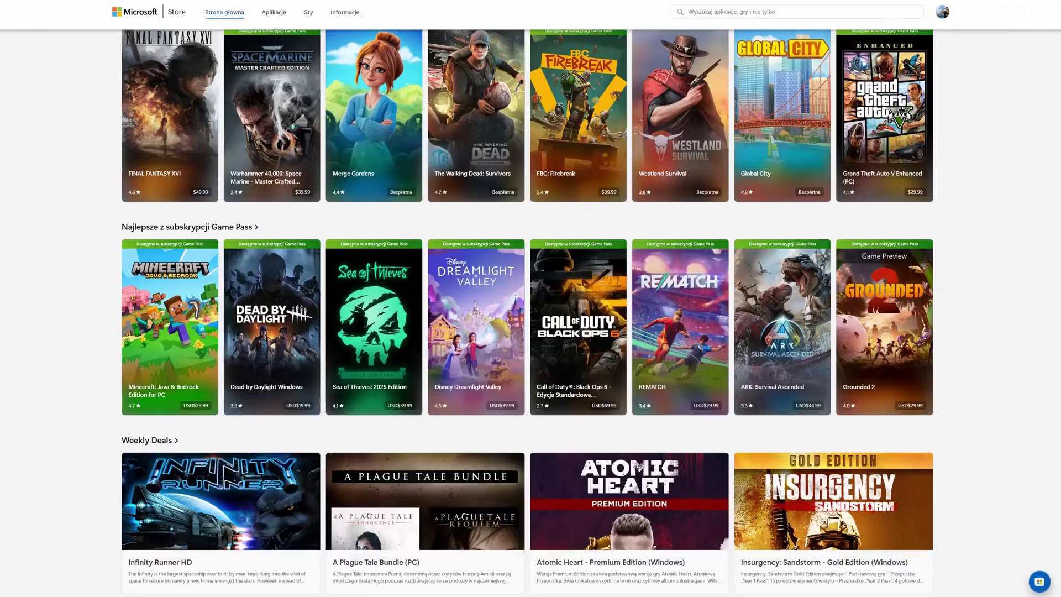
# Search 'power' in Start and run wsreset -i in an administrator Windows PowerShell.
pyautogui.scroll(-1, 528, 310)
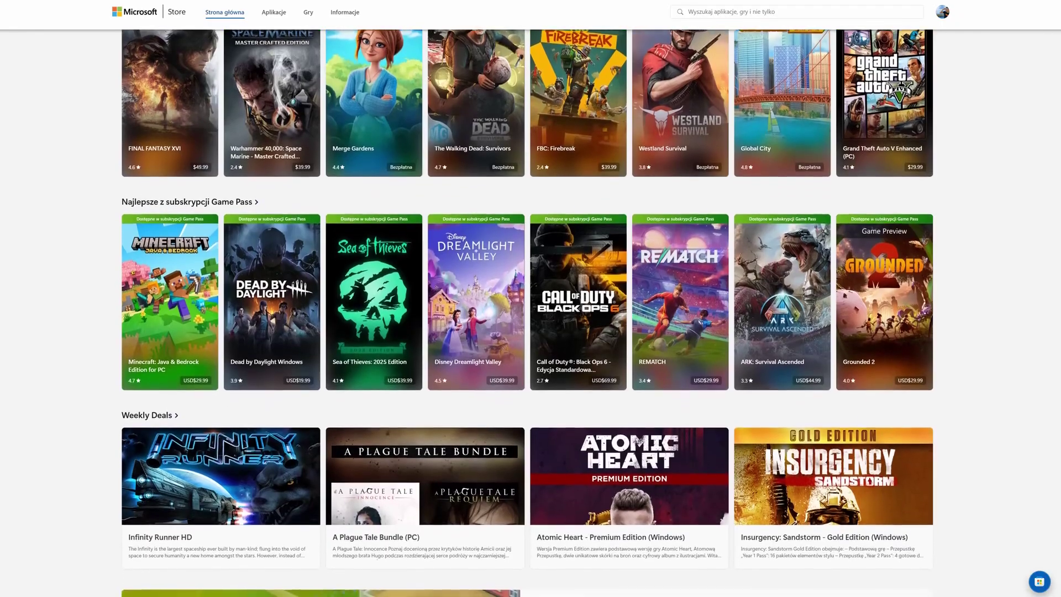
pyautogui.scroll(-1, 528, 310)
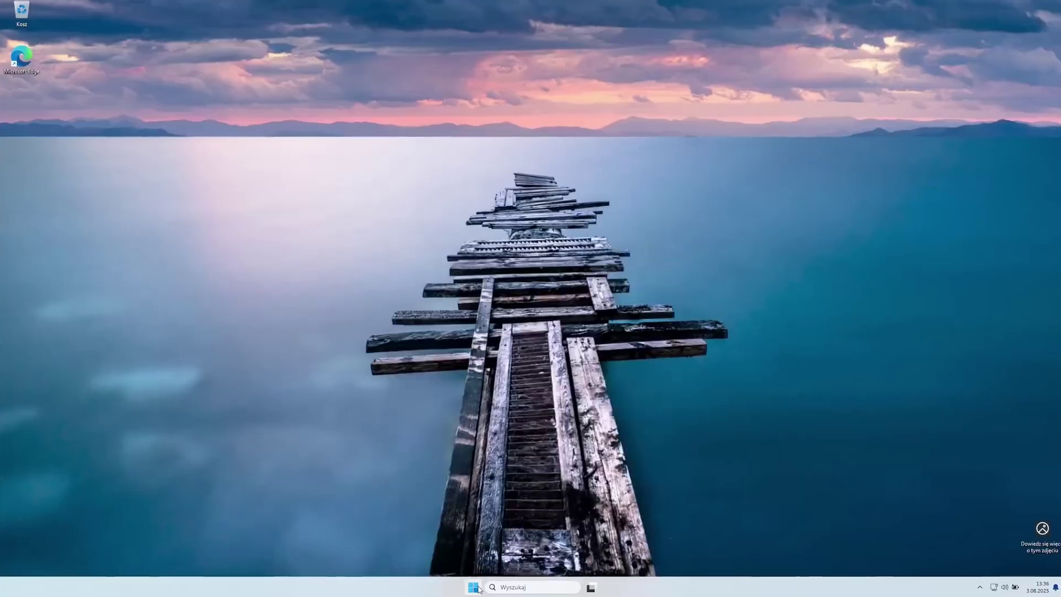
pyautogui.press('super')
pyautogui.write('power')
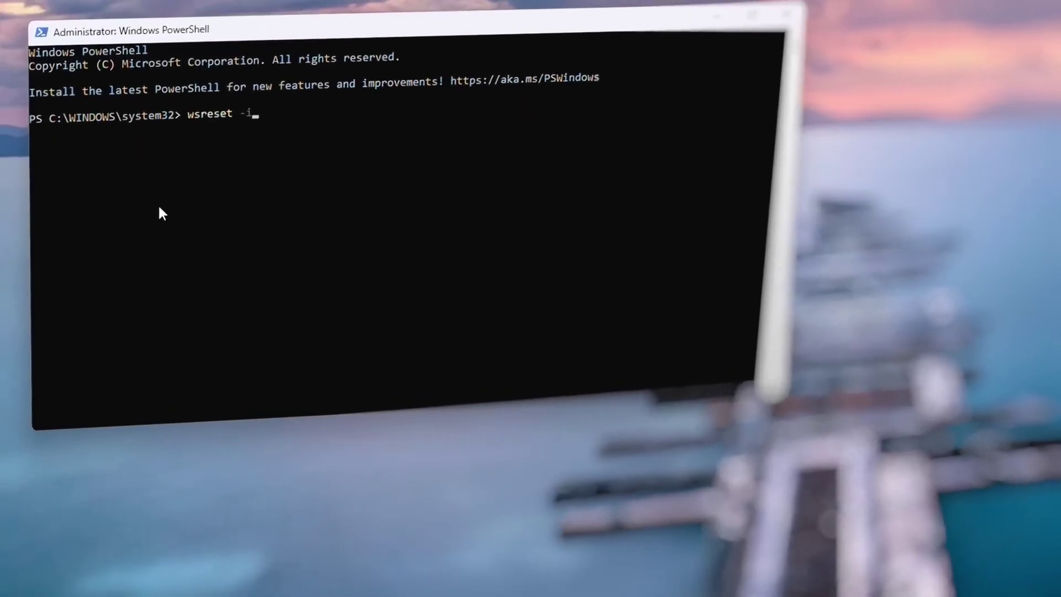
pyautogui.press('Return')
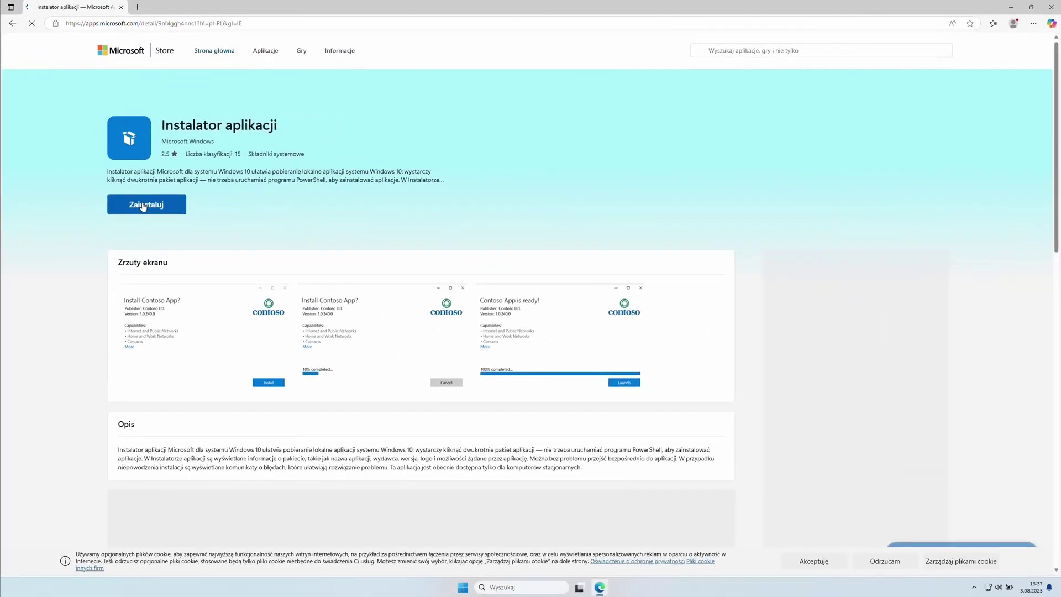
# Install Instalator aplikacji from its Microsoft Store page, then bring up the Start menu.
pyautogui.click(144, 205)
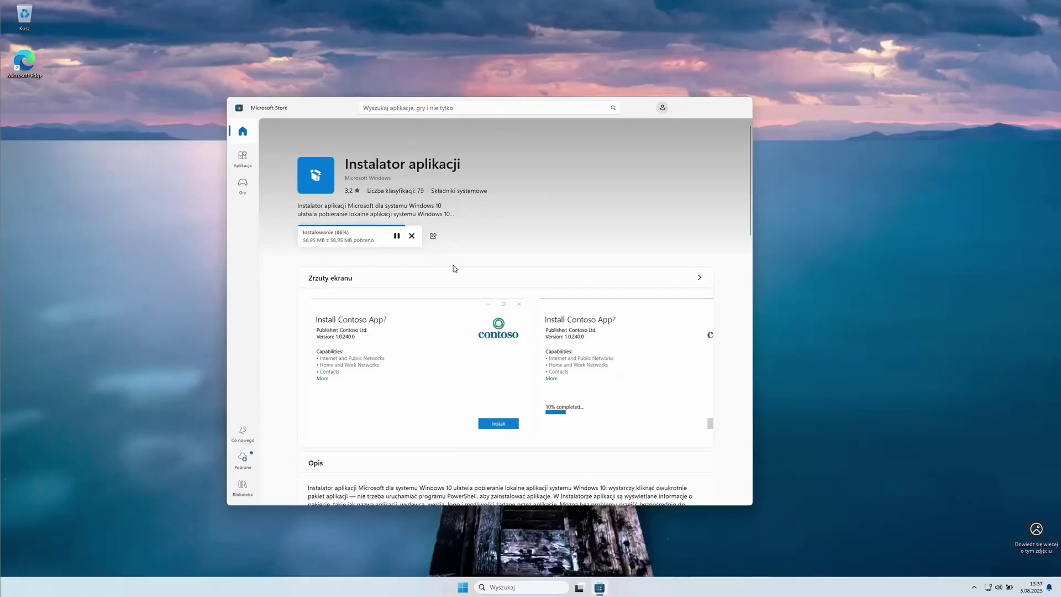
pyautogui.click(463, 588)
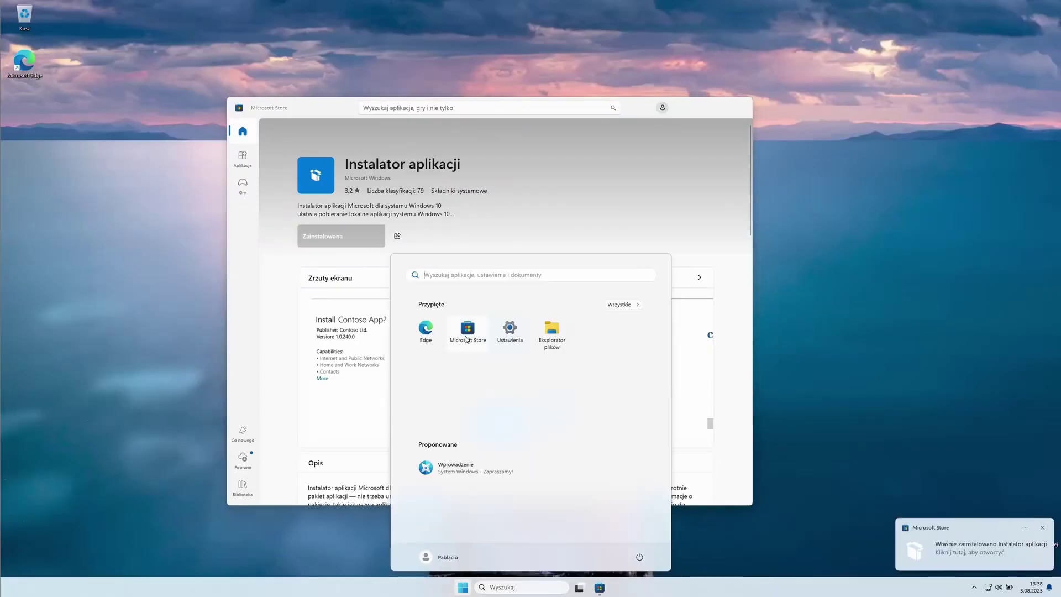